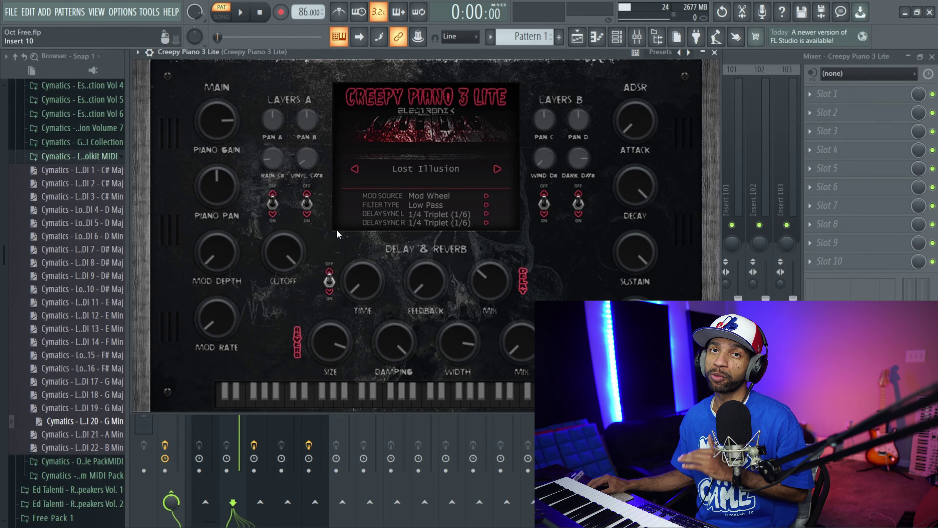
# - Play the beat through Creepy Piano 3 Lite's Lost Illusion preset
pyautogui.click(242, 13)
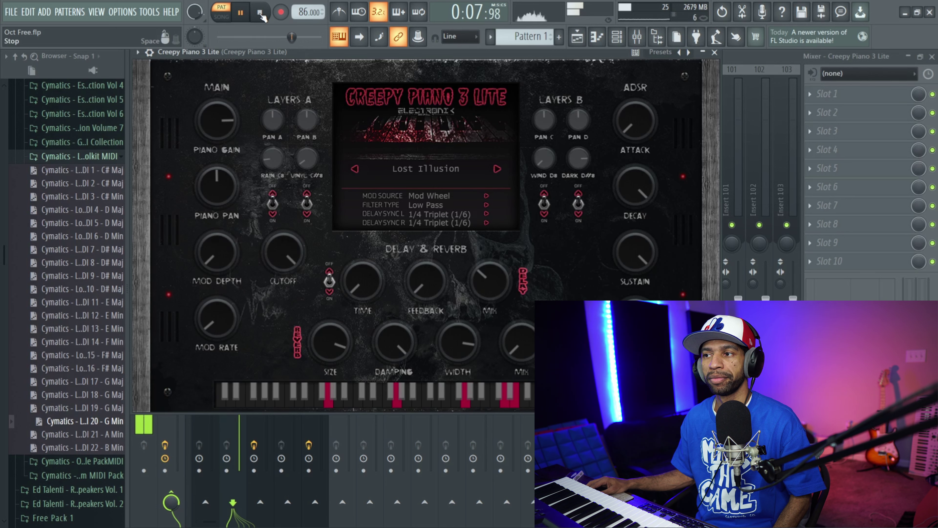
# - Raise the RAIN C8 layer level in Layers A while auditioning the piano loop
pyautogui.click(261, 15)
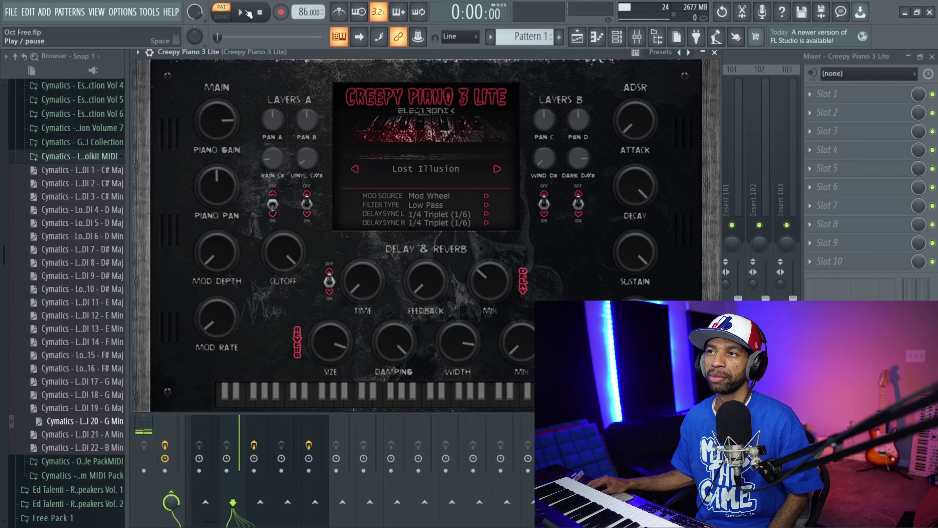
pyautogui.click(246, 13)
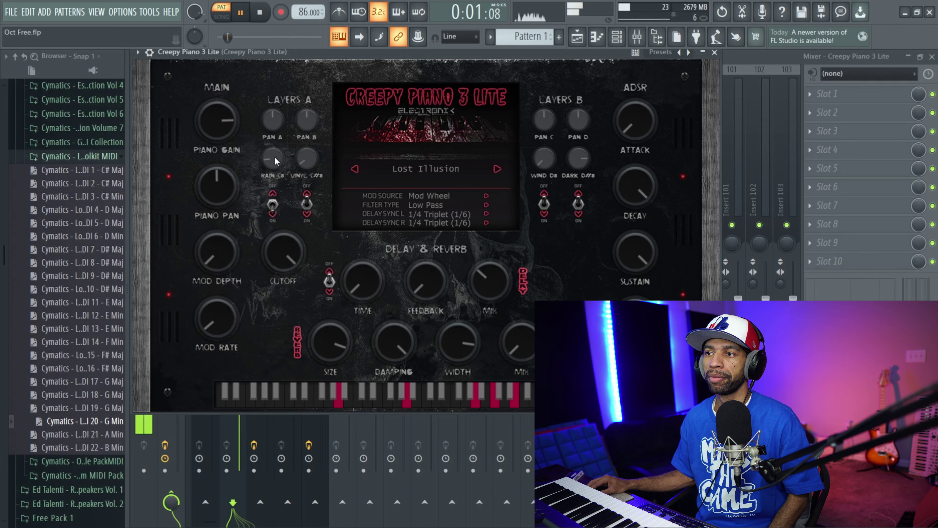
pyautogui.moveTo(273, 143); pyautogui.dragTo(274, 133)
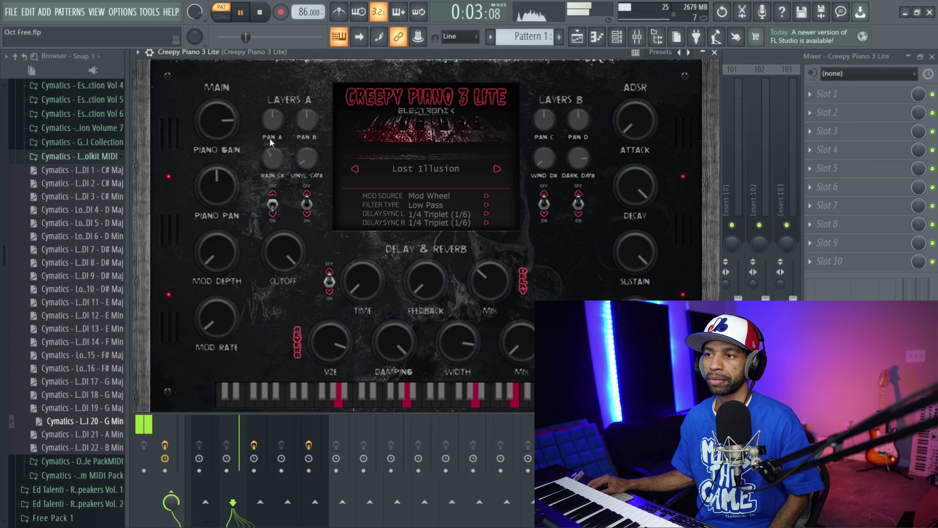
pyautogui.click(260, 14)
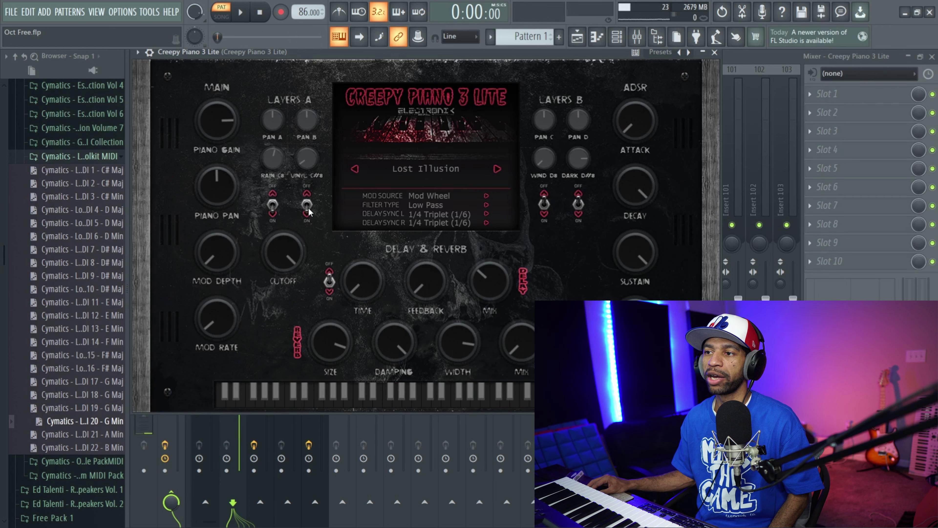
pyautogui.click(245, 16)
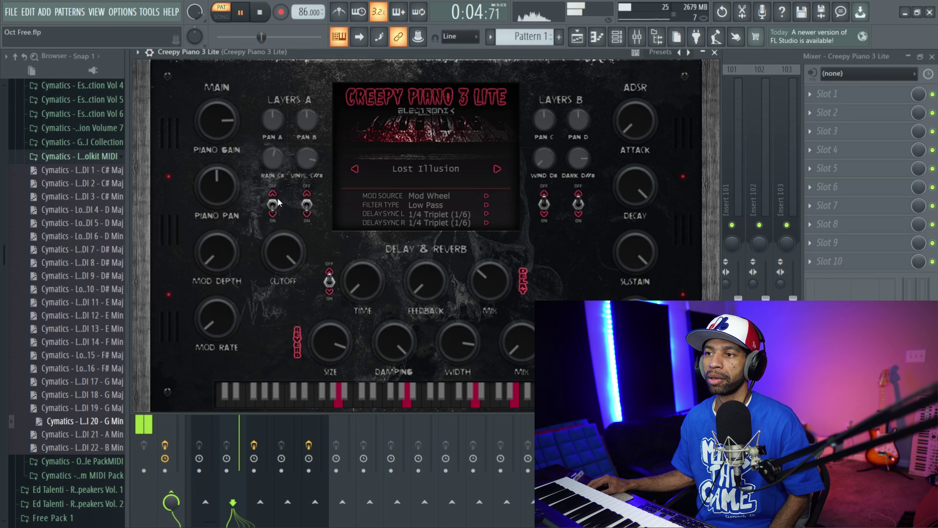
# - Switch on the RAIN C8 layer and audition the loop with it
pyautogui.click(273, 211)
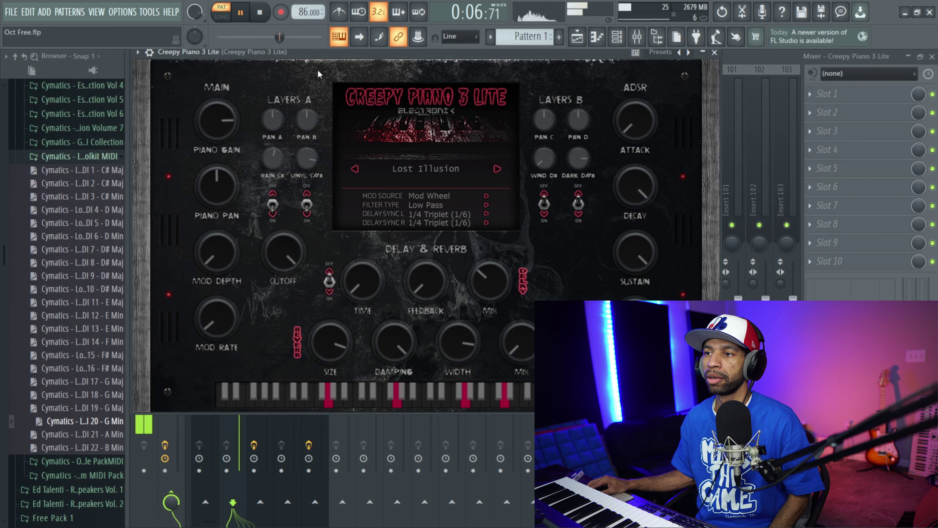
pyautogui.click(267, 12)
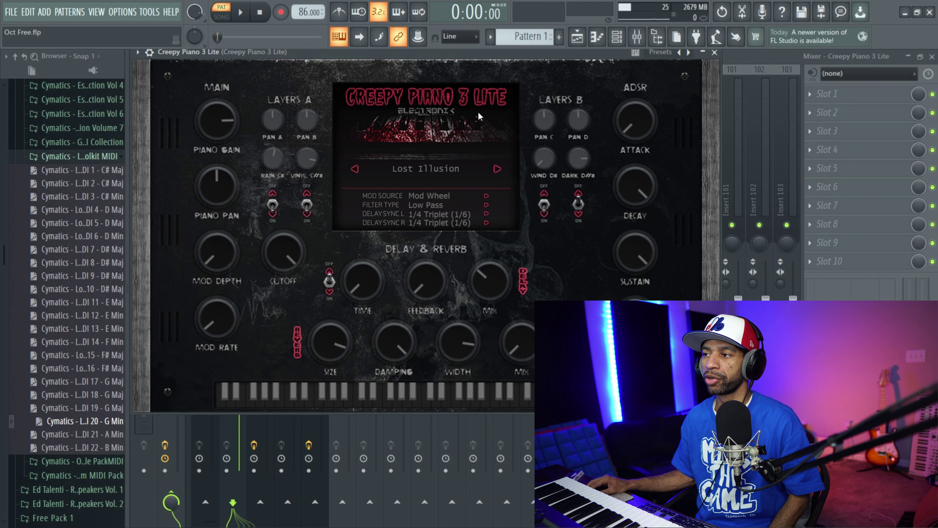
pyautogui.press('space')
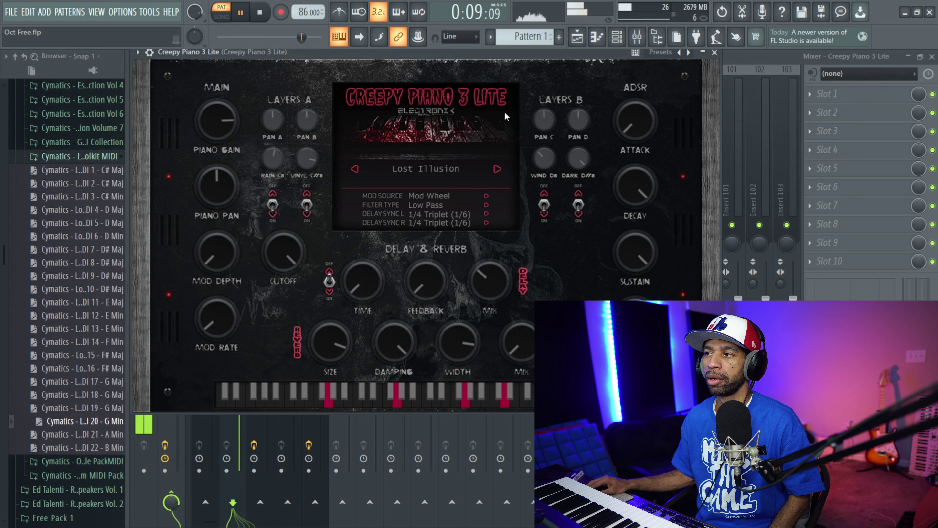
pyautogui.click(267, 18)
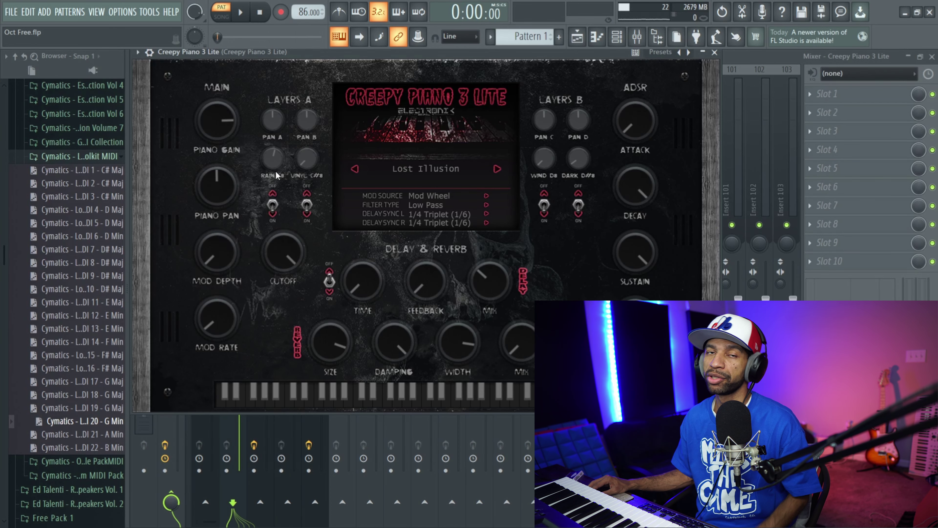
pyautogui.click(247, 14)
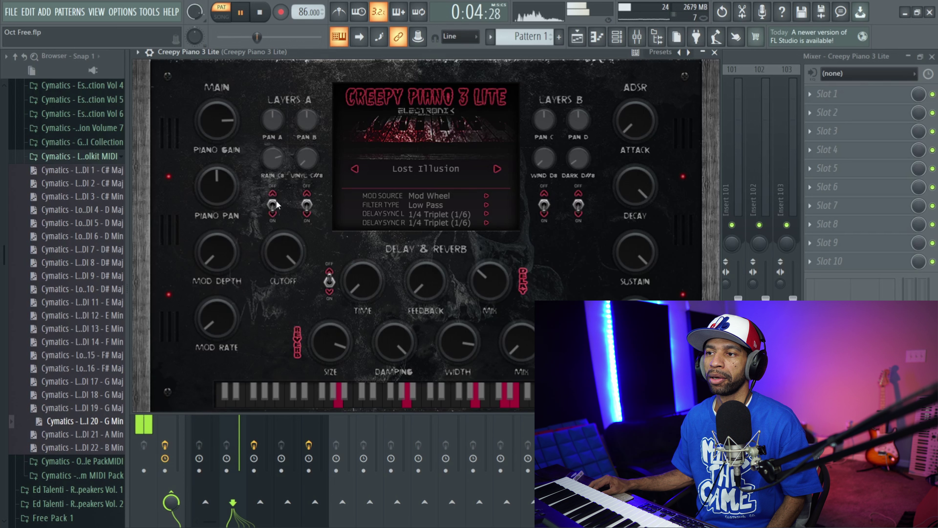
pyautogui.click(260, 14)
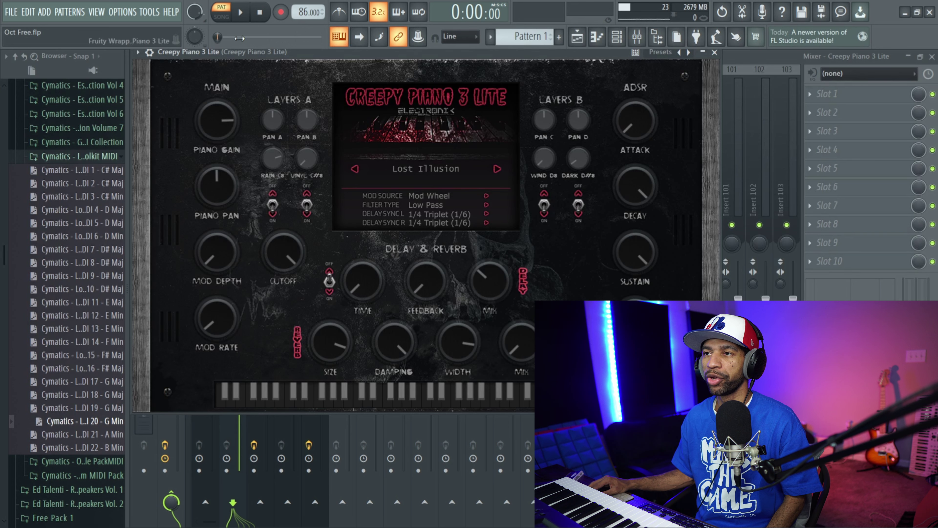
# - Lengthen the piano's delay time and raise its feedback while the beat plays
pyautogui.click(243, 13)
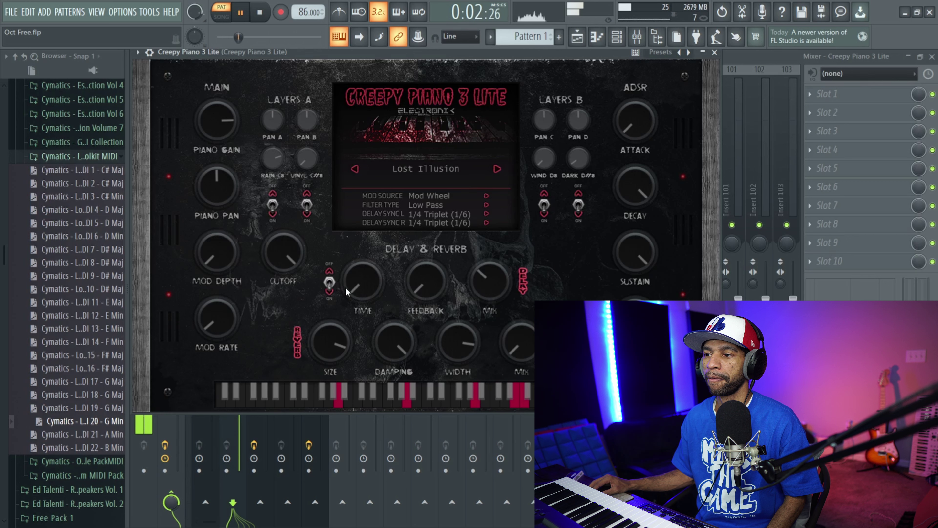
pyautogui.moveTo(358, 285); pyautogui.dragTo(362, 233)
pyautogui.moveTo(423, 275); pyautogui.dragTo(423, 229)
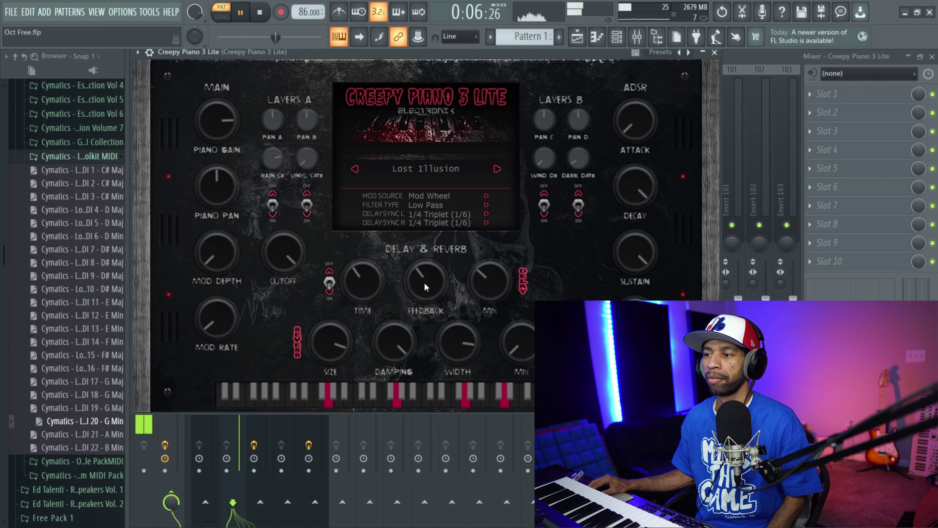
pyautogui.moveTo(424, 283); pyautogui.dragTo(427, 260)
pyautogui.moveTo(363, 277); pyautogui.dragTo(370, 234)
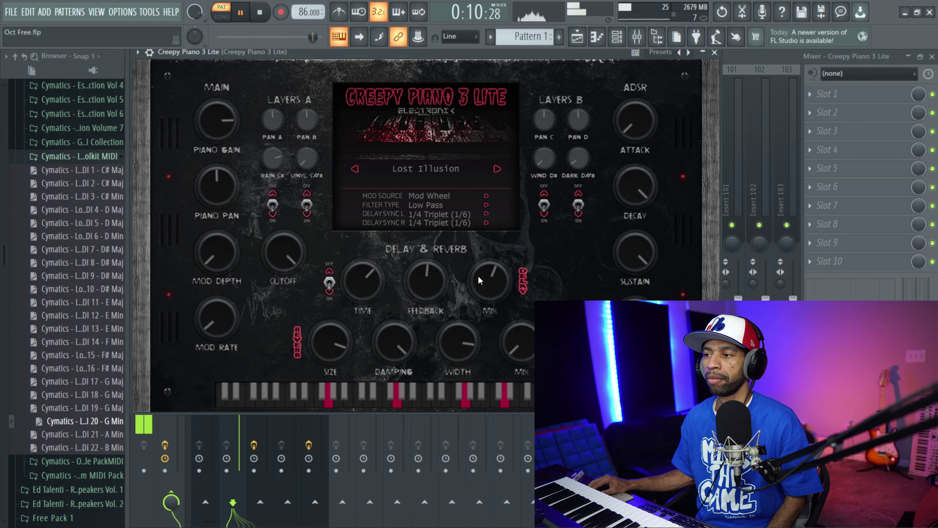
pyautogui.click(267, 14)
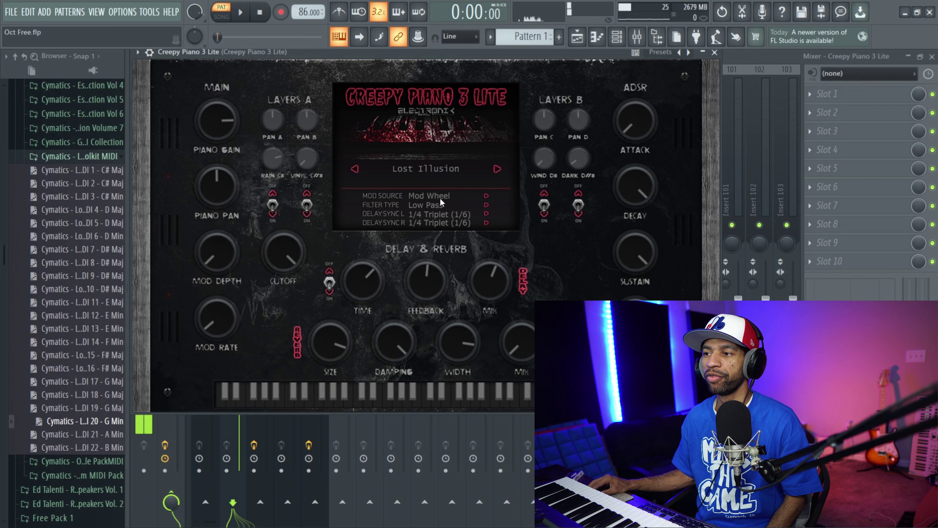
# - Set the left delay sync to 1/4, after trying 1/16 Triplet
pyautogui.click(430, 213)
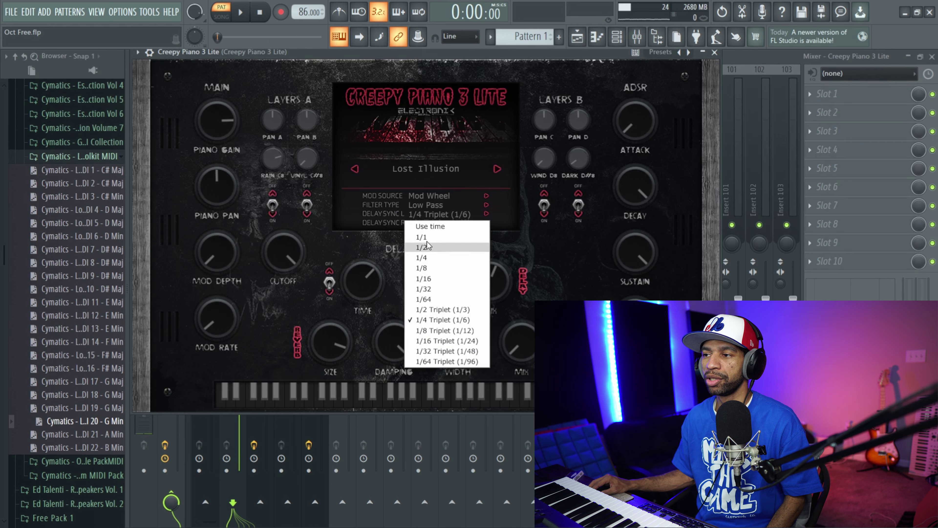
pyautogui.click(441, 341)
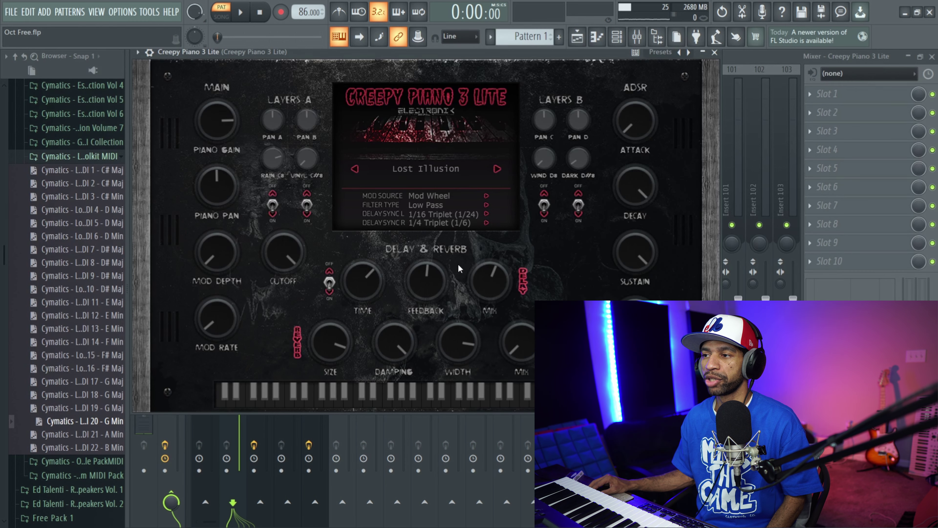
pyautogui.press('space')
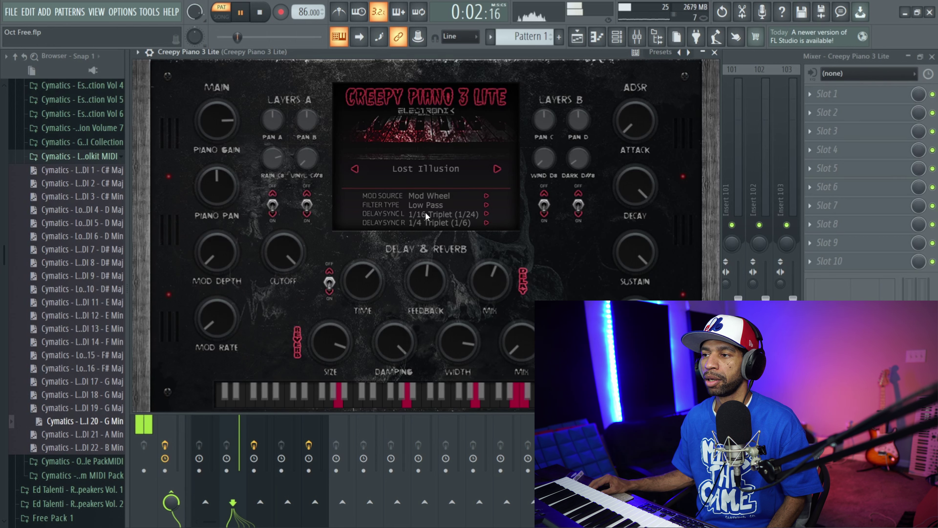
pyautogui.click(429, 223)
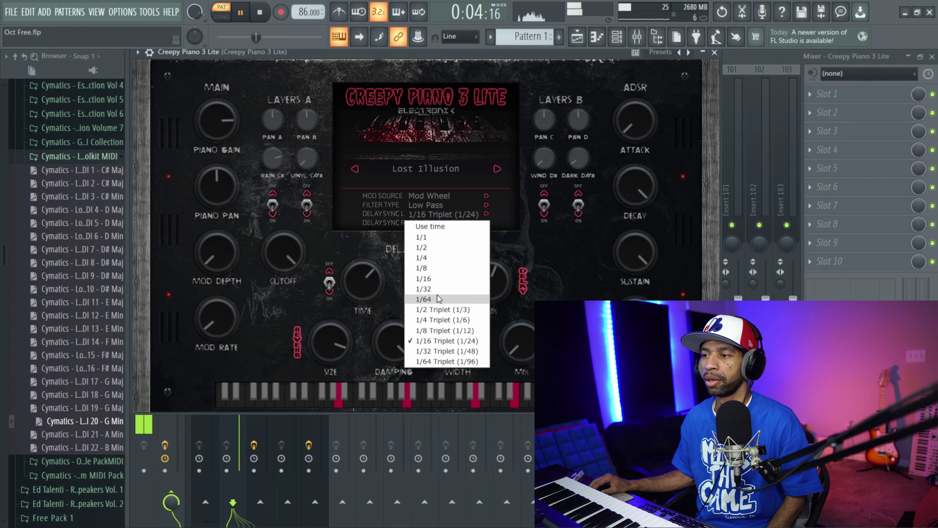
pyautogui.click(436, 257)
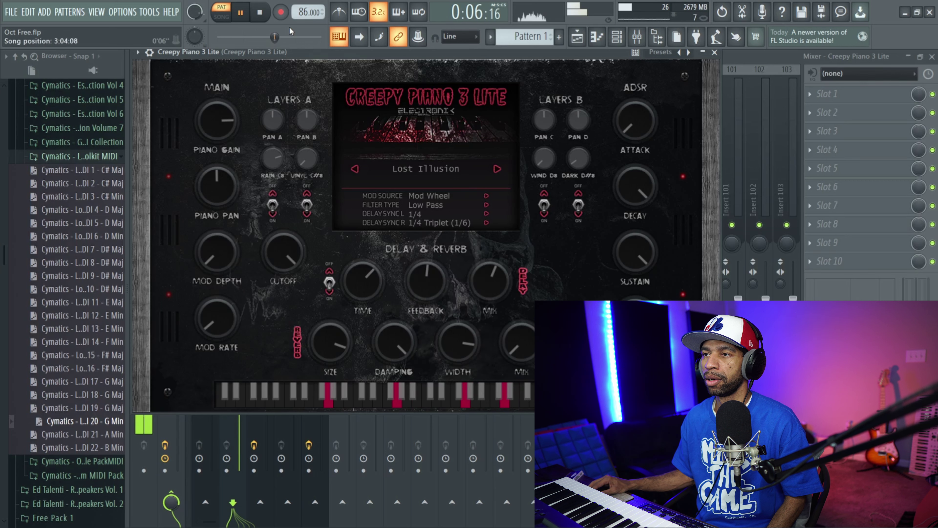
pyautogui.click(261, 14)
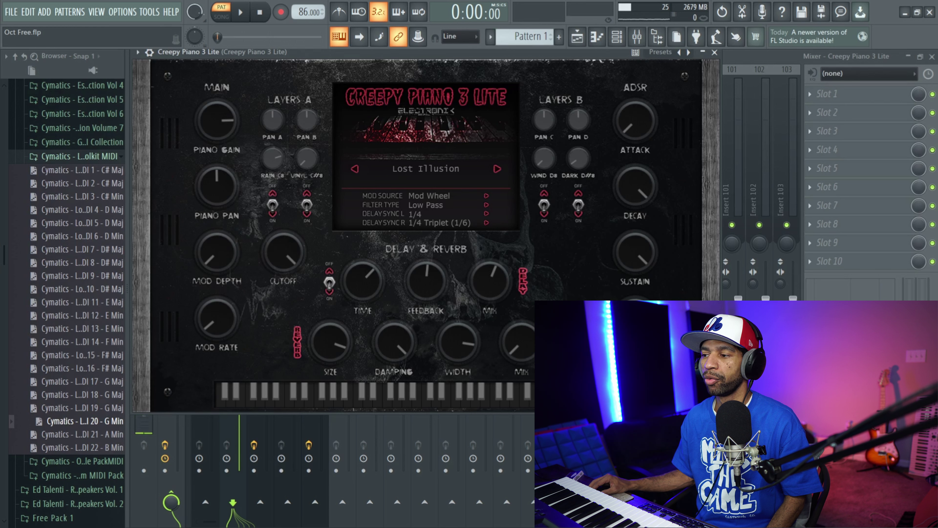
# - Adjust the reverb mix, damping, width and size while the beat plays
pyautogui.press('space')
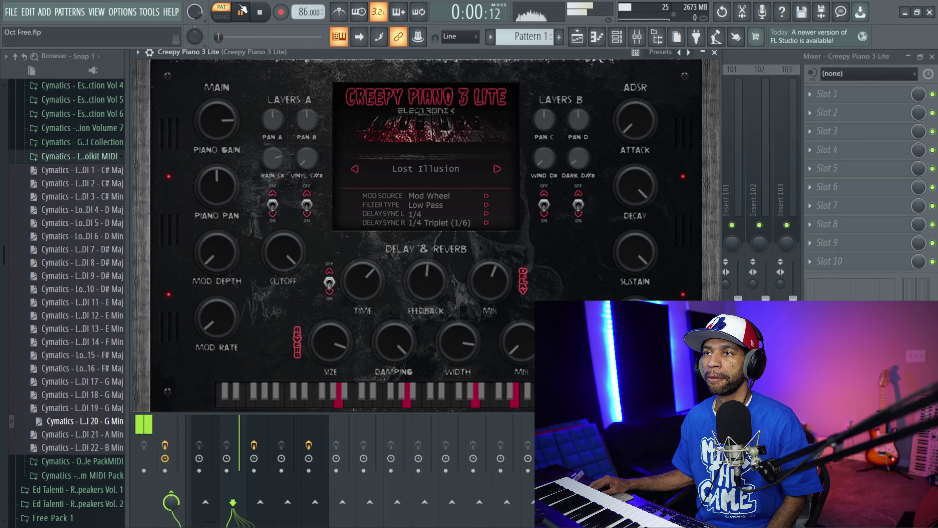
pyautogui.moveTo(515, 353)
pyautogui.mouseDown()
pyautogui.moveTo(516, 342)
pyautogui.moveTo(516, 353)
pyautogui.mouseUp()
pyautogui.scroll(2, 518, 337)
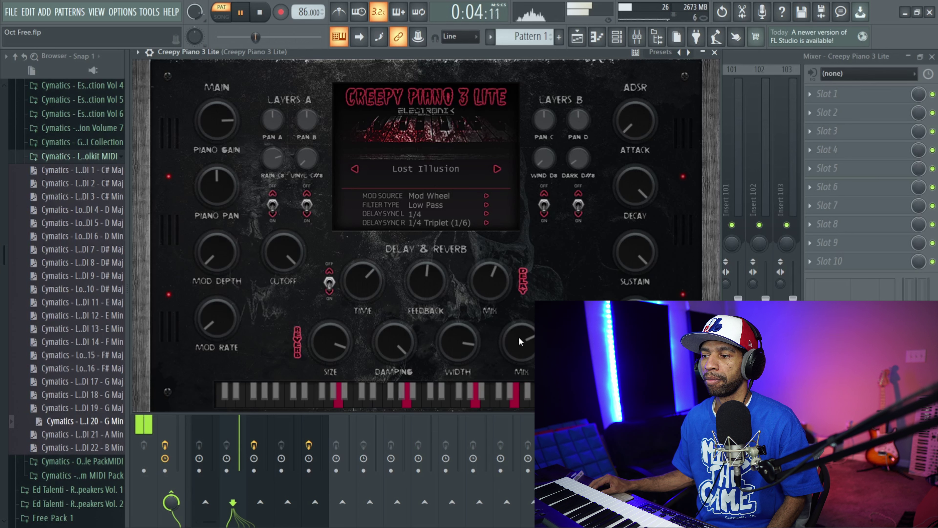
pyautogui.scroll(5, 399, 355)
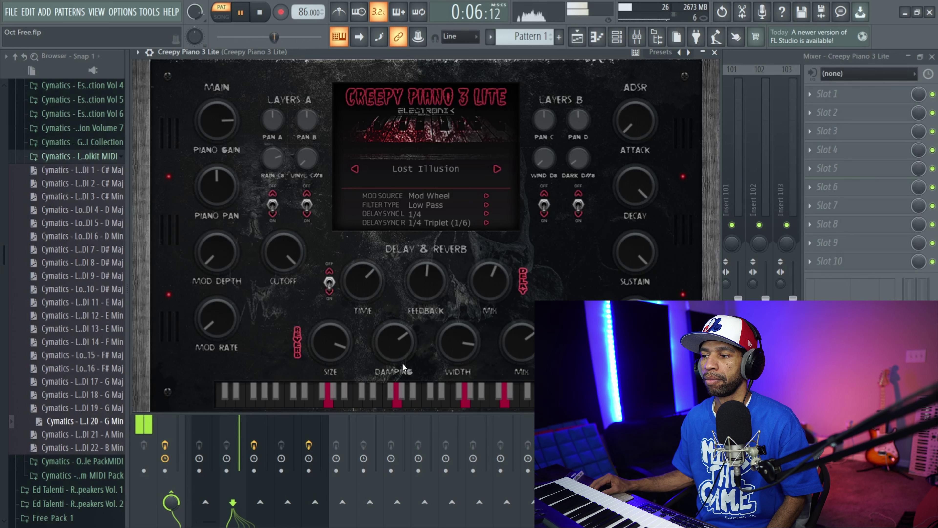
pyautogui.scroll(5, 461, 340)
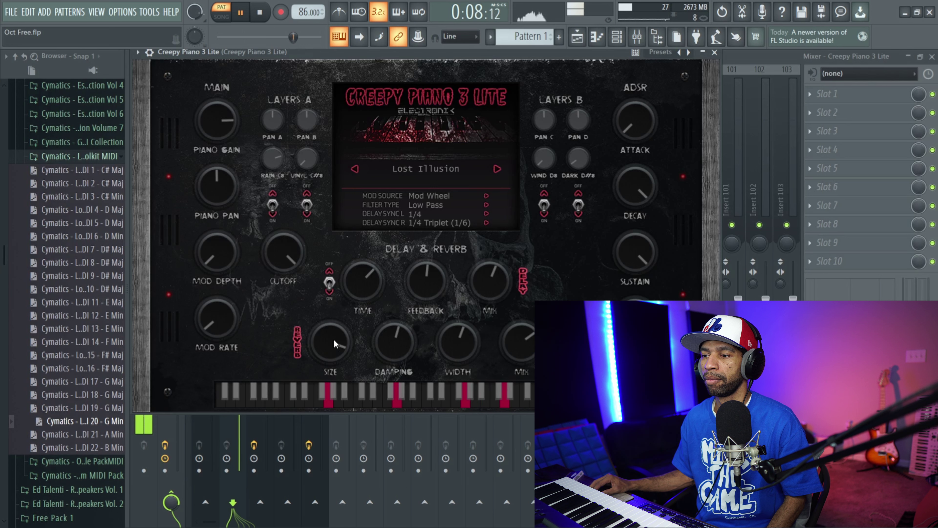
pyautogui.scroll(-1, 340, 334)
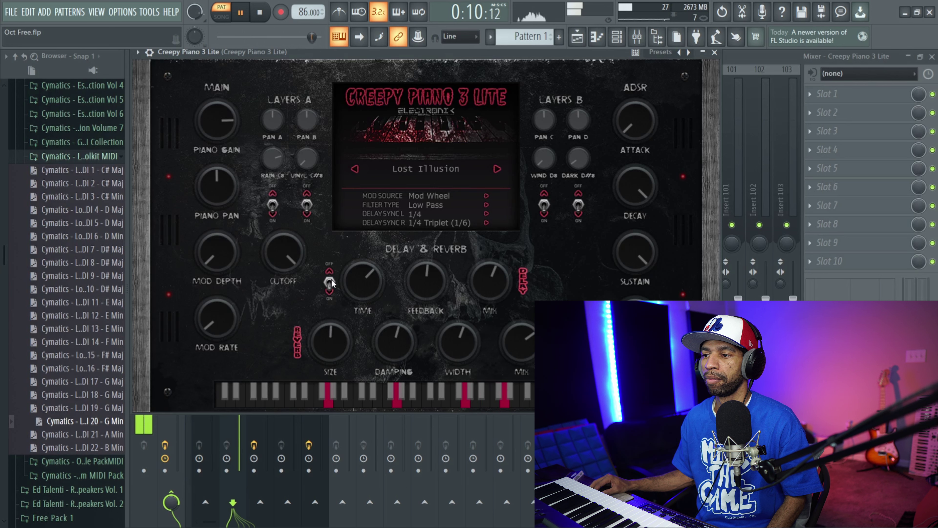
pyautogui.click(262, 15)
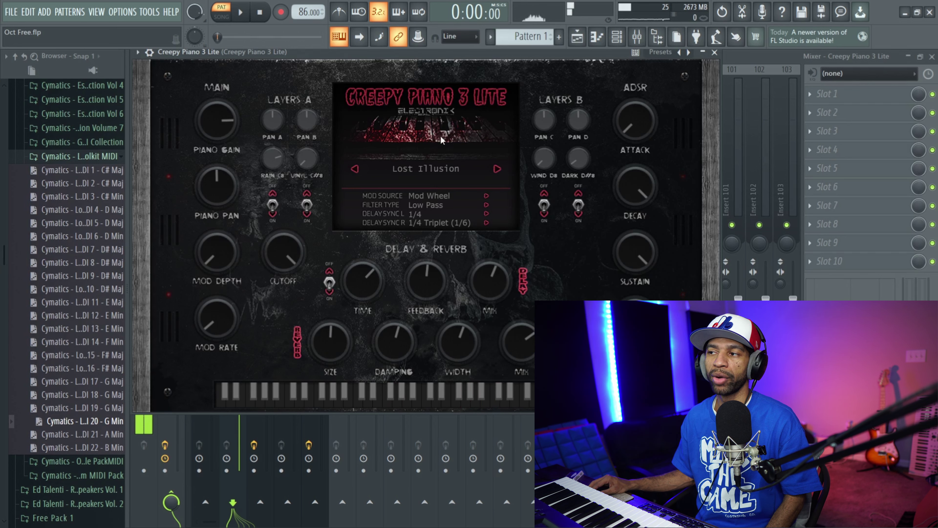
# - Step through the Serpent Plague and Bitter Howl presets, auditioning each with the beat
pyautogui.click(496, 169)
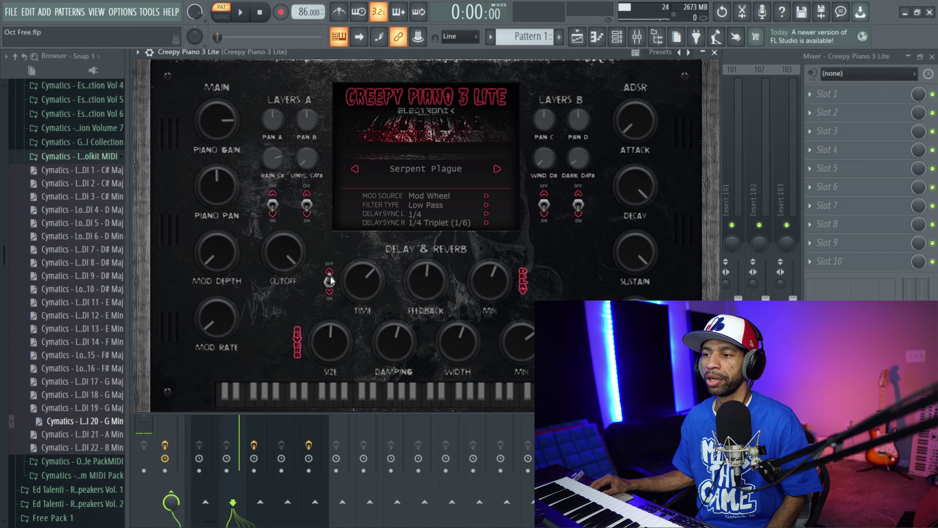
pyautogui.press('space')
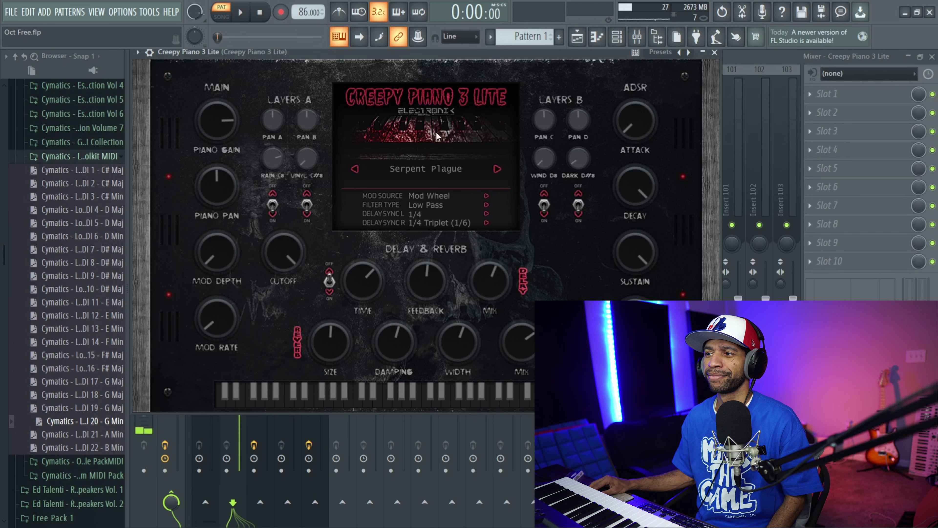
pyautogui.click(497, 169)
pyautogui.click(240, 12)
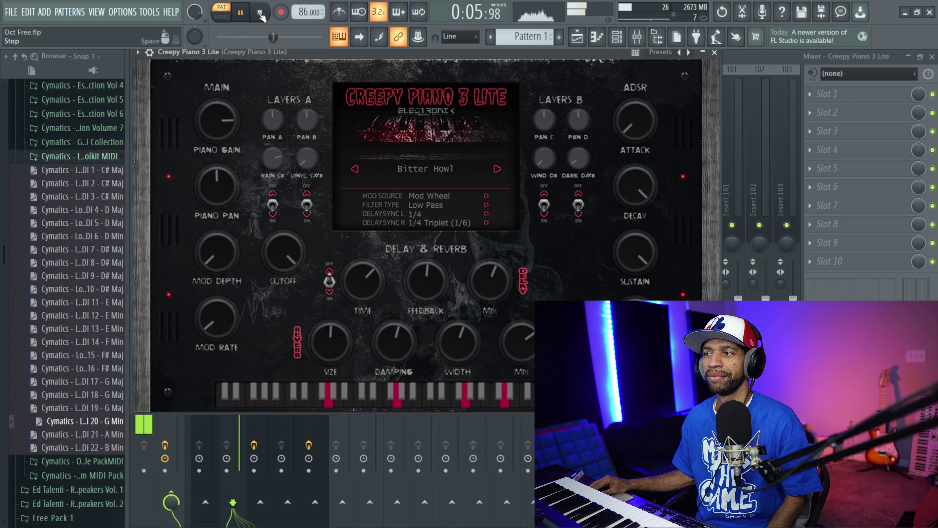
pyautogui.click(260, 15)
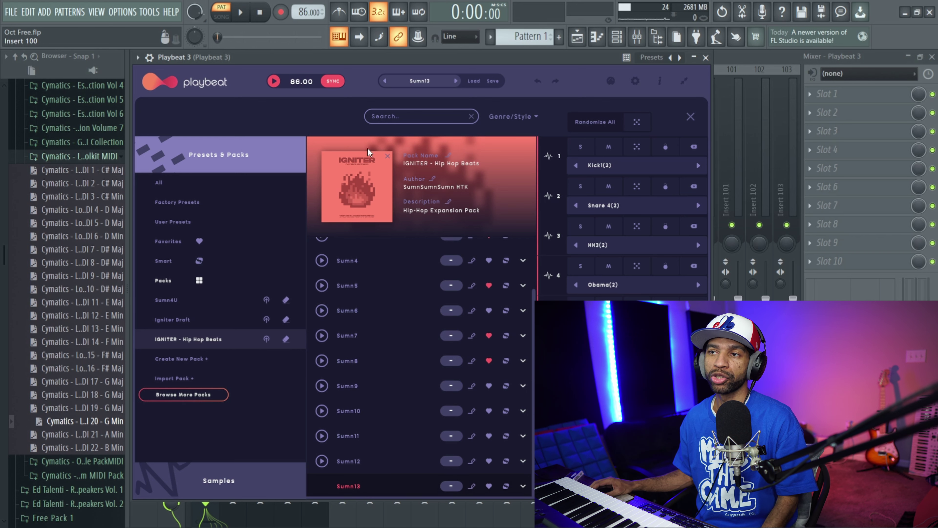
# - Play the Playbeat 3 Sumn13 pattern at 86 BPM with the beat, then stop
pyautogui.click(245, 14)
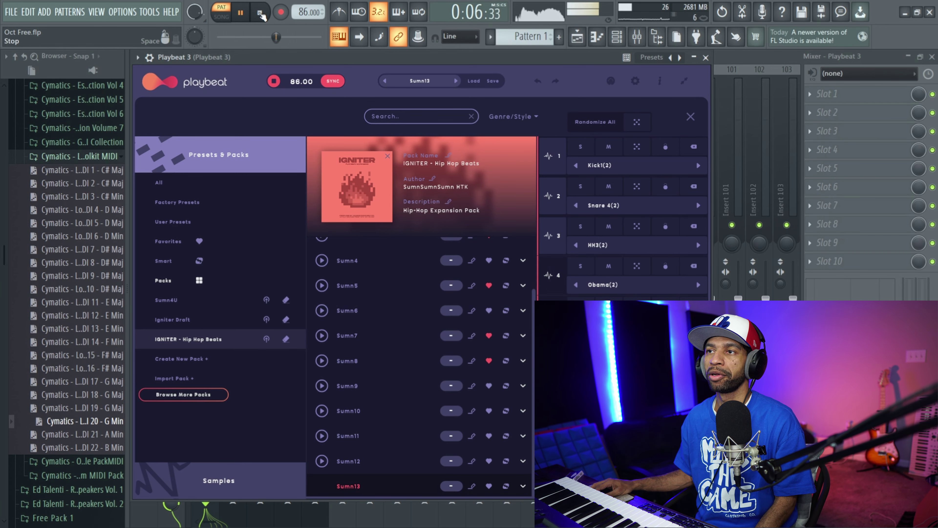
pyautogui.click(261, 13)
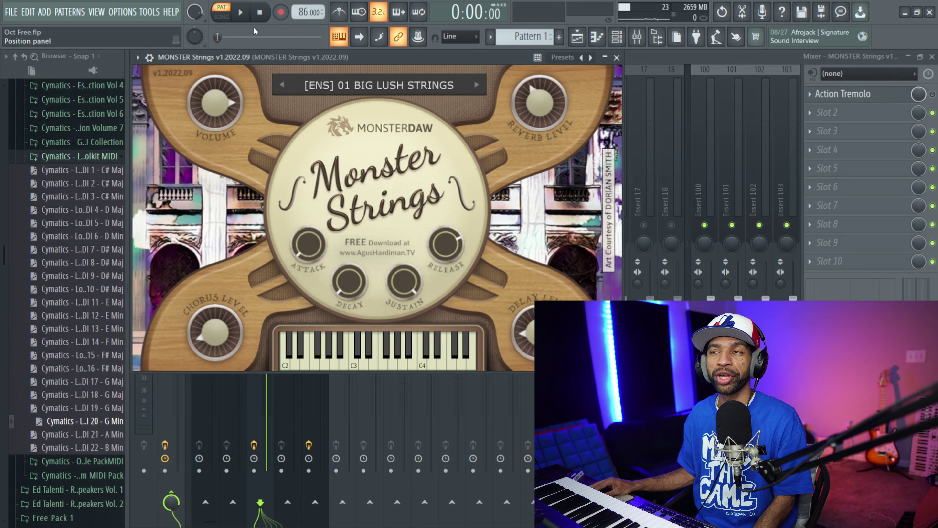
# - Audition MONSTER Strings presets KING'S CHAMBER, WAR ZONE and the next one with the beat
pyautogui.click(241, 13)
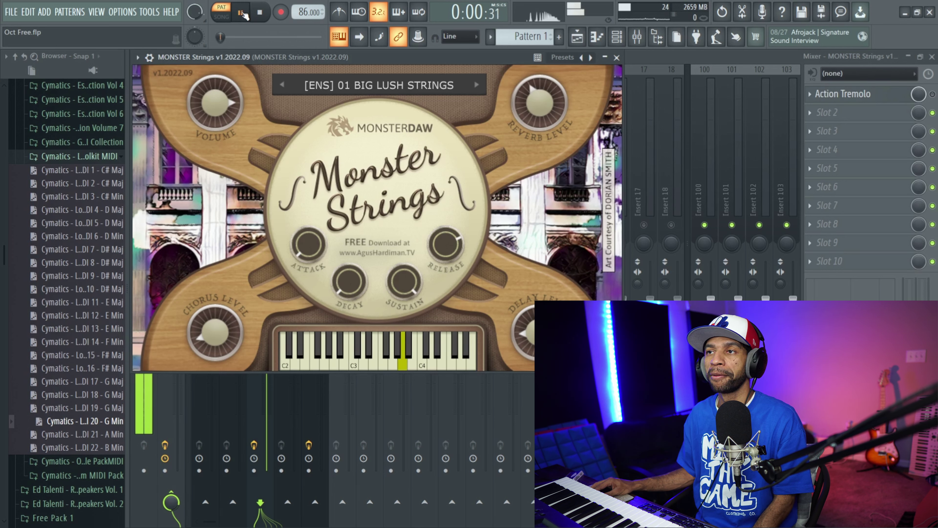
pyautogui.click(476, 85)
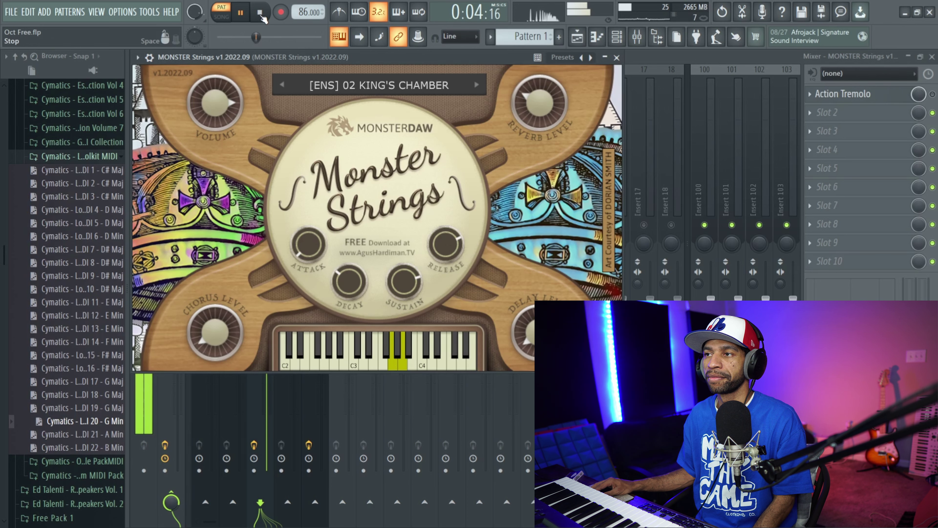
pyautogui.click(476, 85)
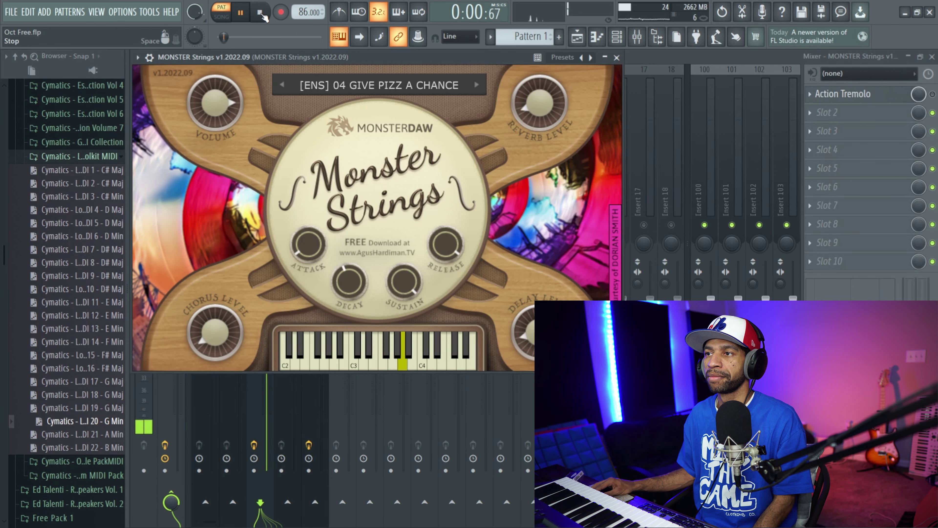
pyautogui.click(475, 84)
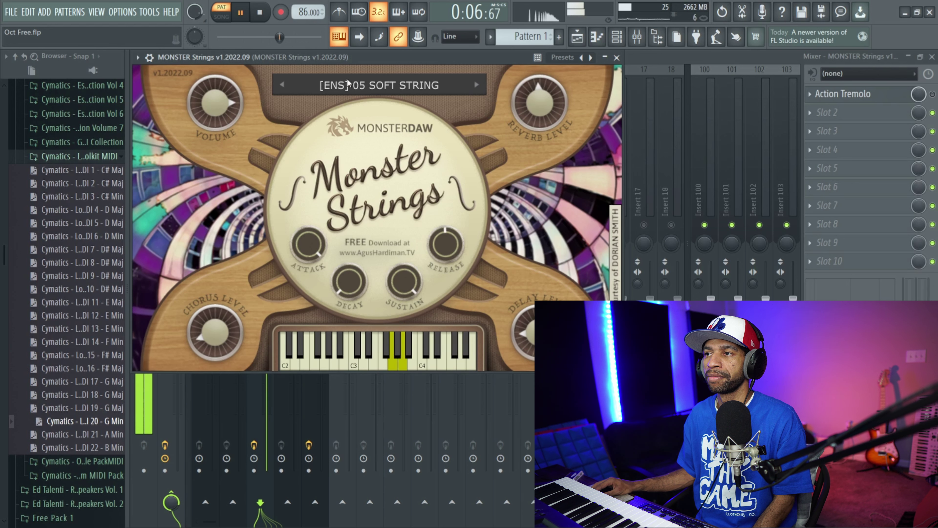
# - Try the Solo presets VIBRATO VIOLIN and ISTANBUL STRINGS with the beat
pyautogui.click(386, 87)
pyautogui.moveTo(385, 87)
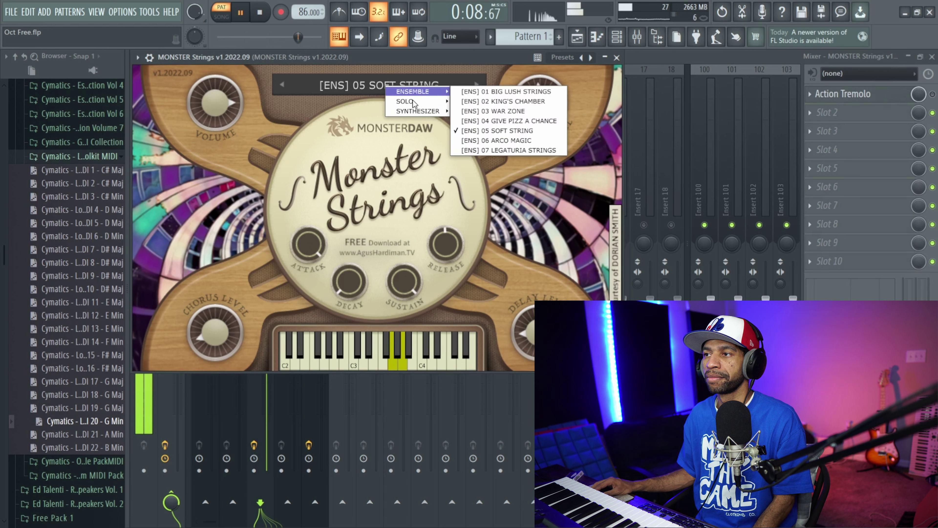
pyautogui.moveTo(421, 101)
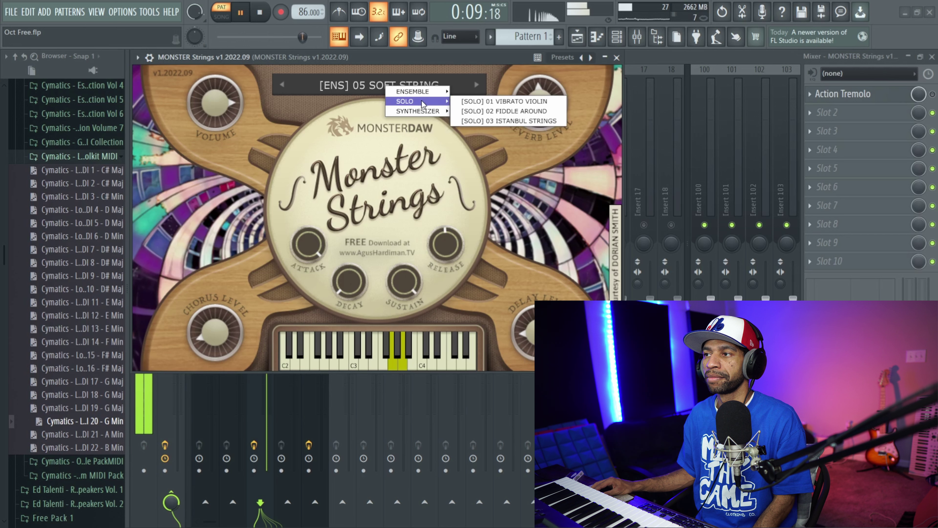
pyautogui.click(473, 102)
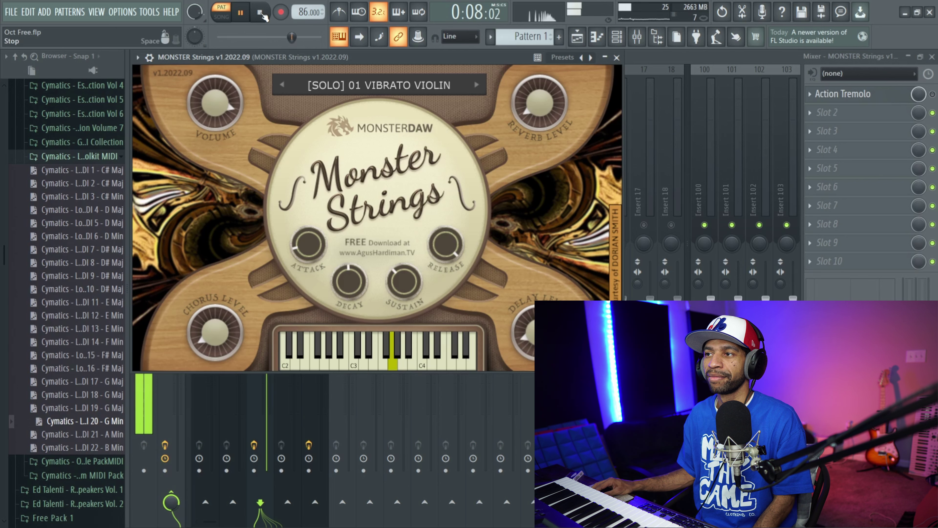
pyautogui.click(262, 13)
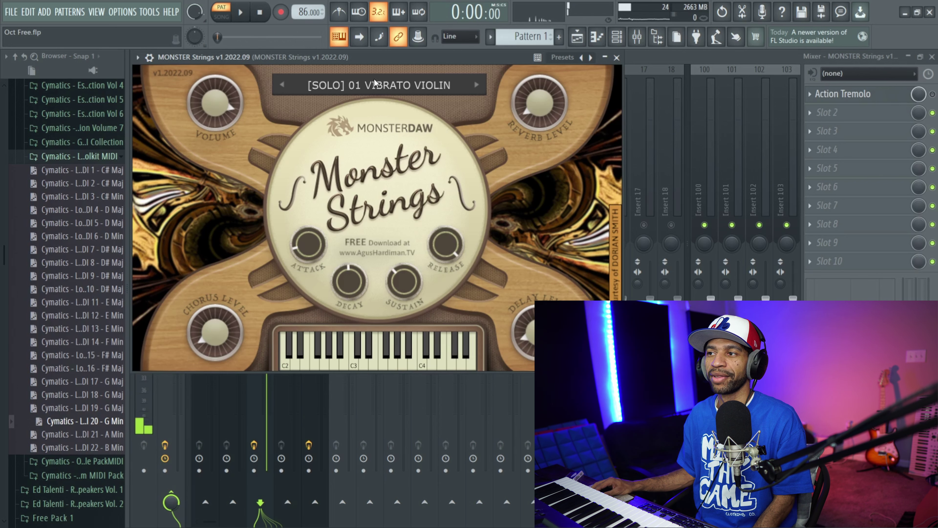
pyautogui.click(380, 86)
pyautogui.moveTo(404, 98)
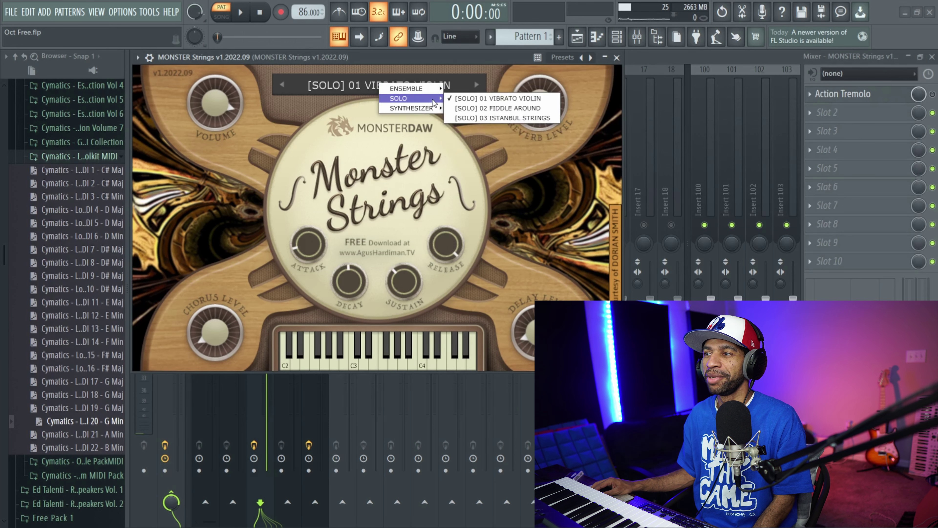
pyautogui.click(502, 117)
pyautogui.click(241, 12)
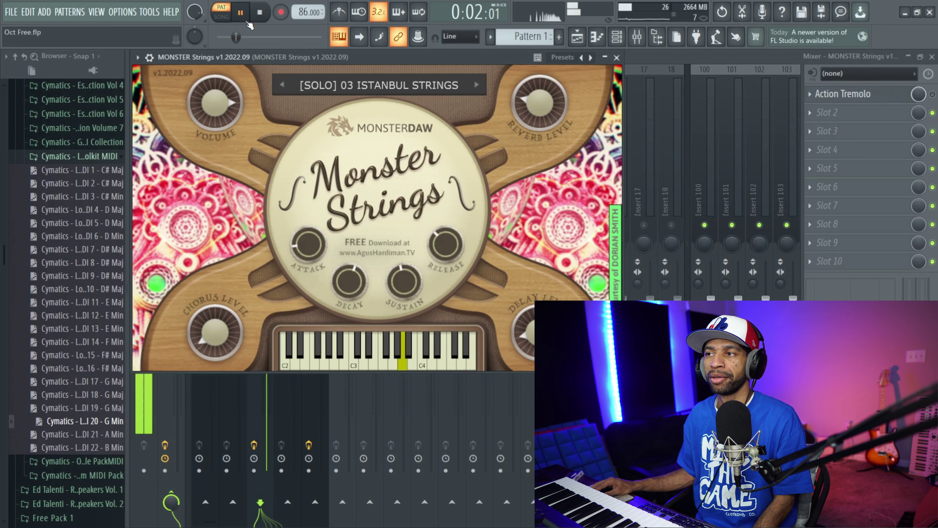
# - Load the [SYNTH] 03 HAUNTED VILLAGE preset and audition it
pyautogui.click(378, 86)
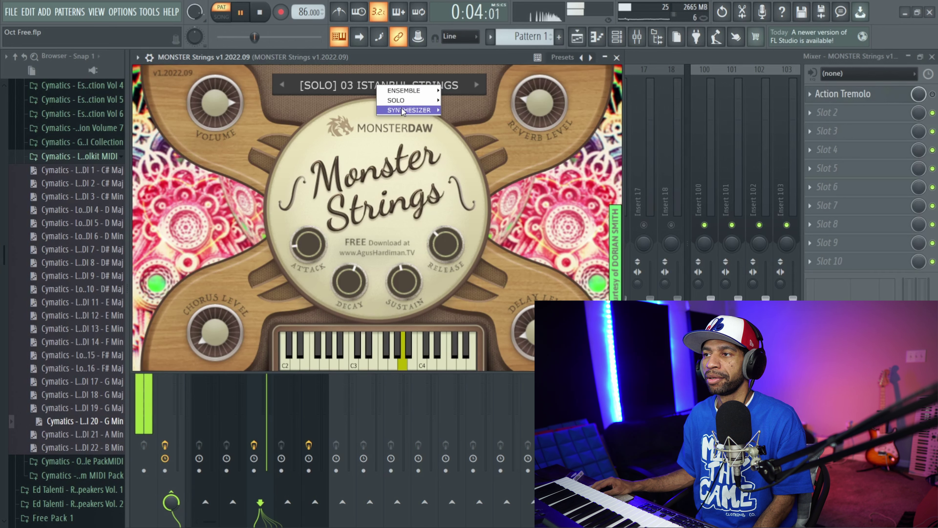
pyautogui.moveTo(404, 110)
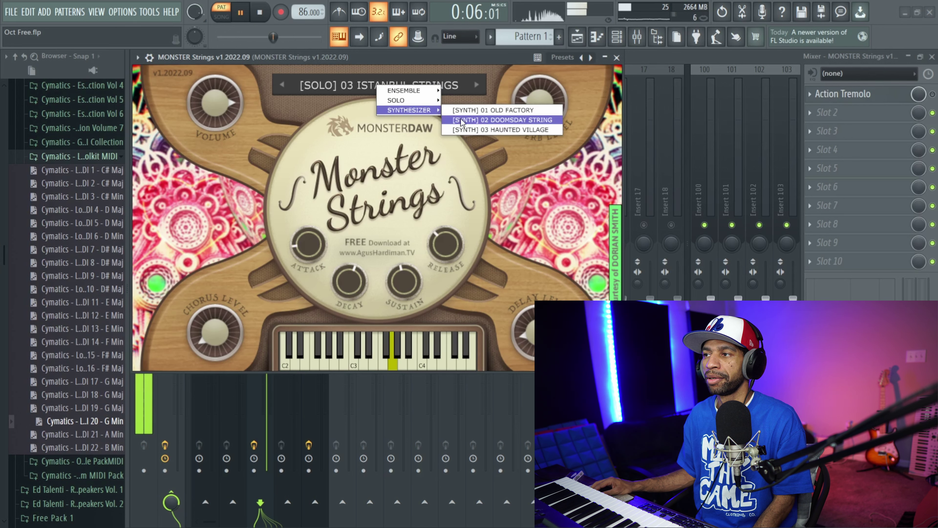
pyautogui.click(467, 130)
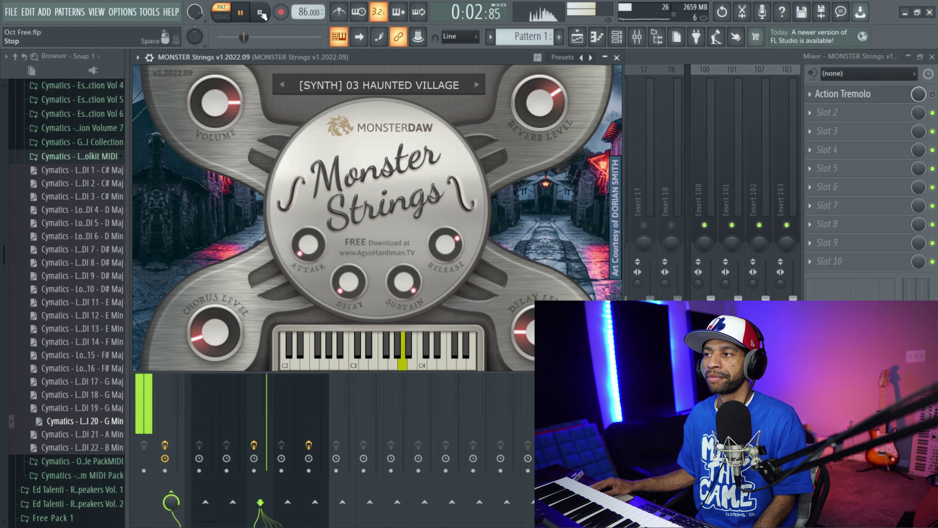
pyautogui.click(262, 14)
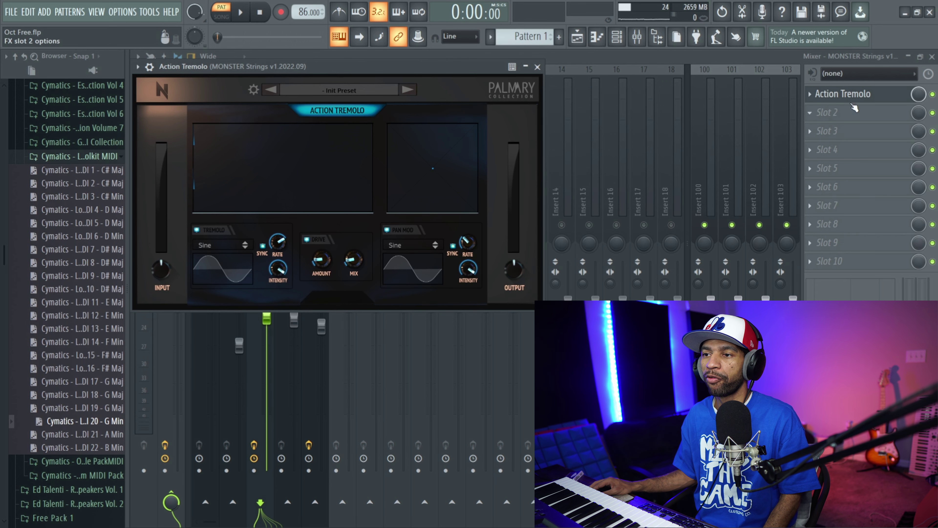
# - Reopen the Action Tremolo window on the MONSTER Strings insert and play the beat through it
pyautogui.click(820, 95)
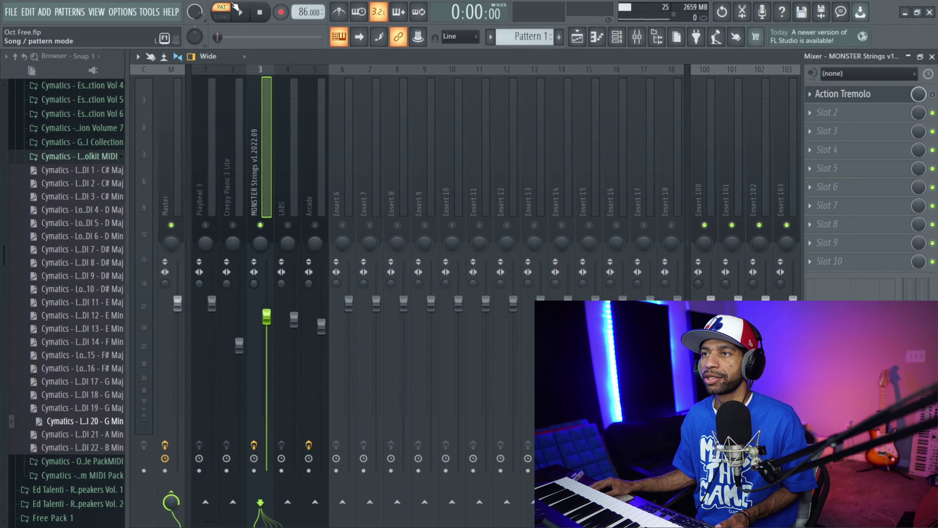
pyautogui.press('space')
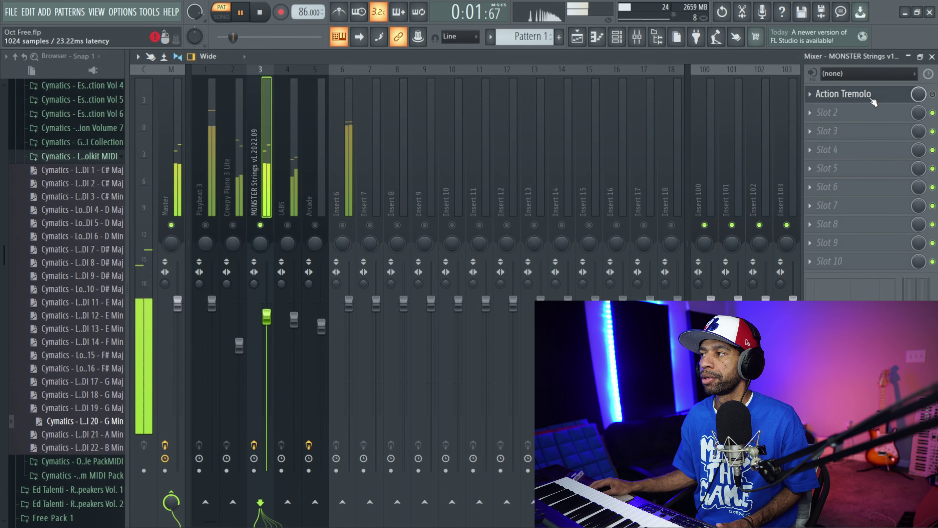
pyautogui.click(894, 95)
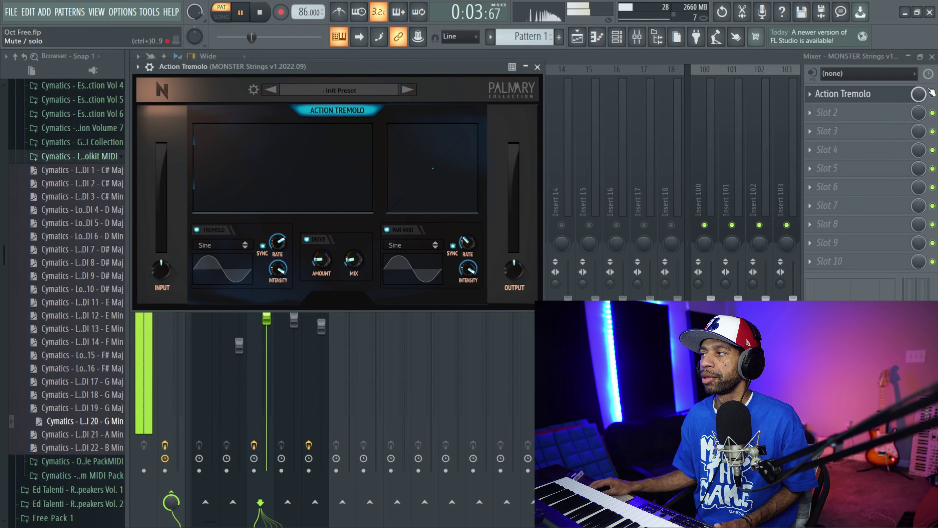
pyautogui.press('space')
pyautogui.press('Escape')
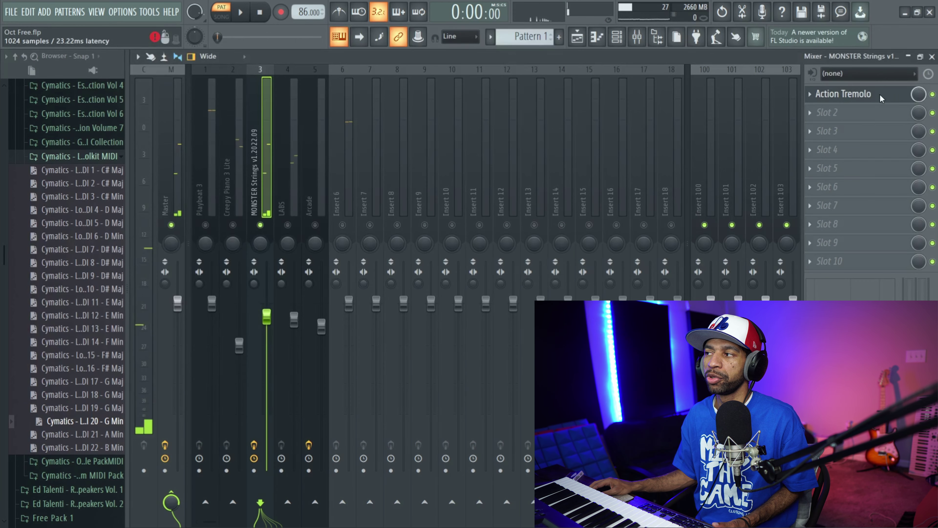
pyautogui.click(879, 94)
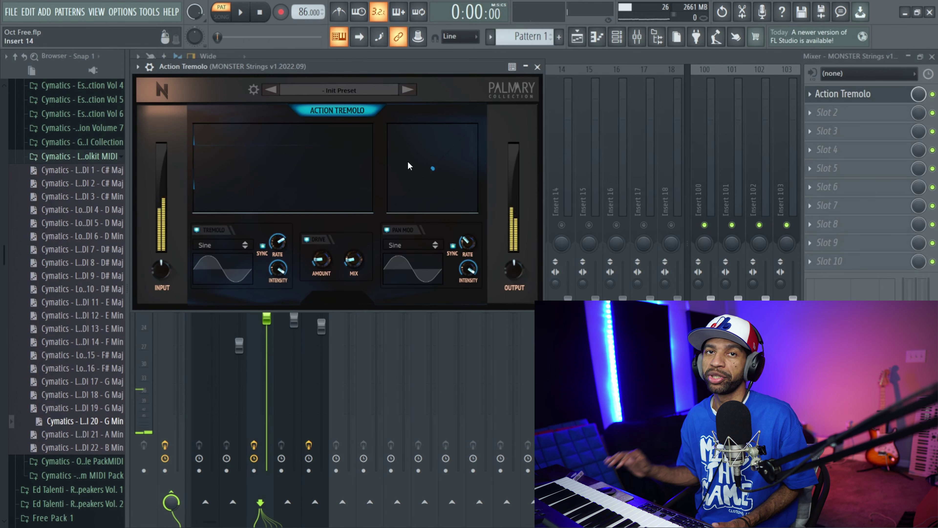
pyautogui.press('space')
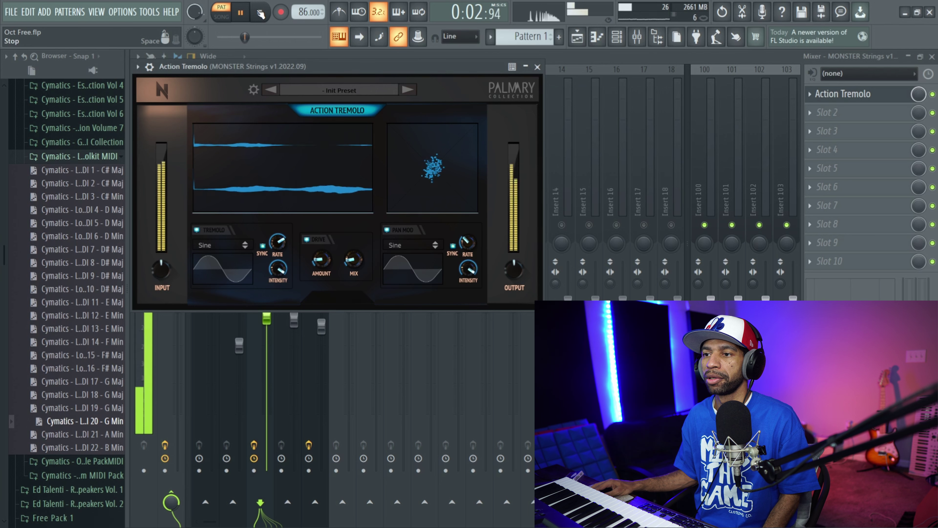
pyautogui.click(260, 14)
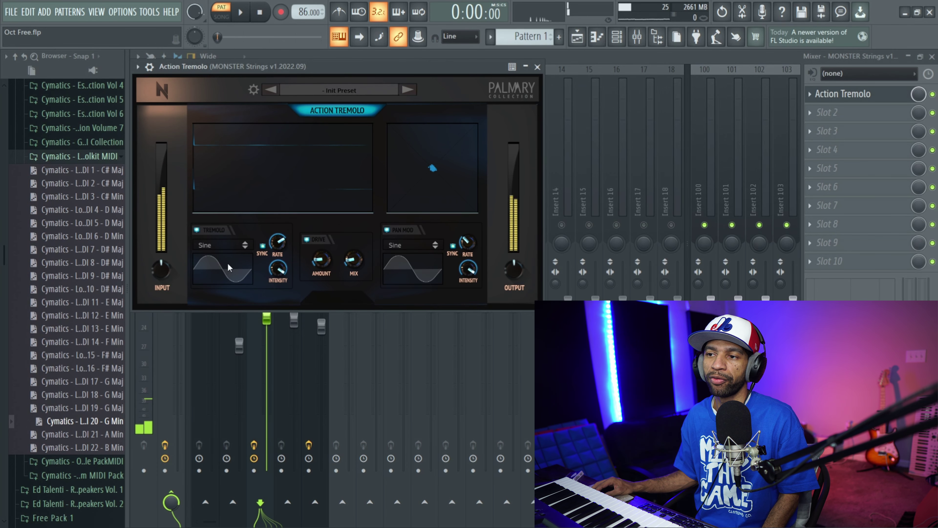
# - Set the tremolo shape to Saw, after trying Triangle, and audition it
pyautogui.click(241, 244)
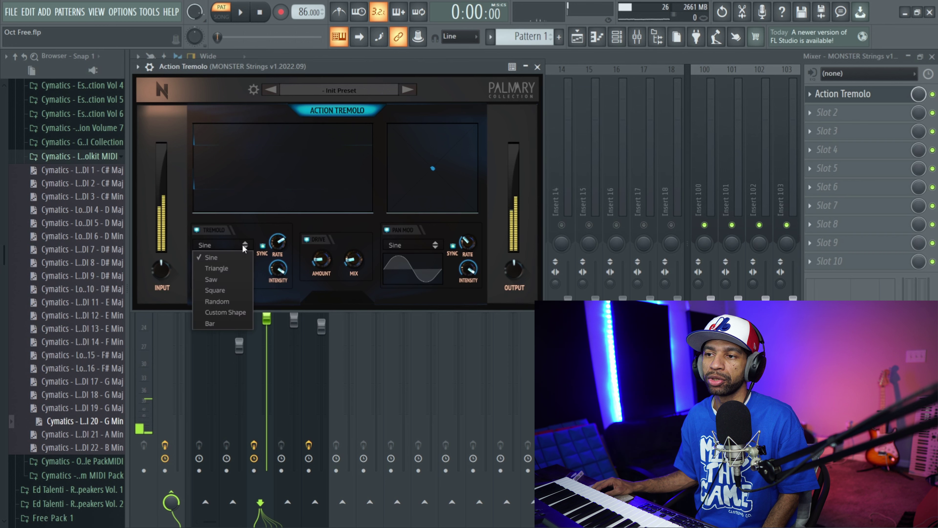
pyautogui.click(219, 269)
pyautogui.press('space')
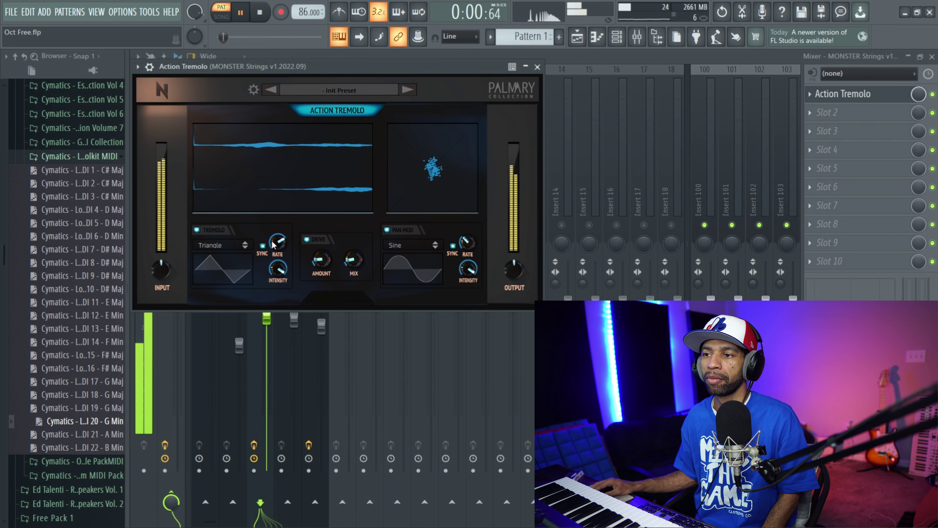
pyautogui.click(247, 245)
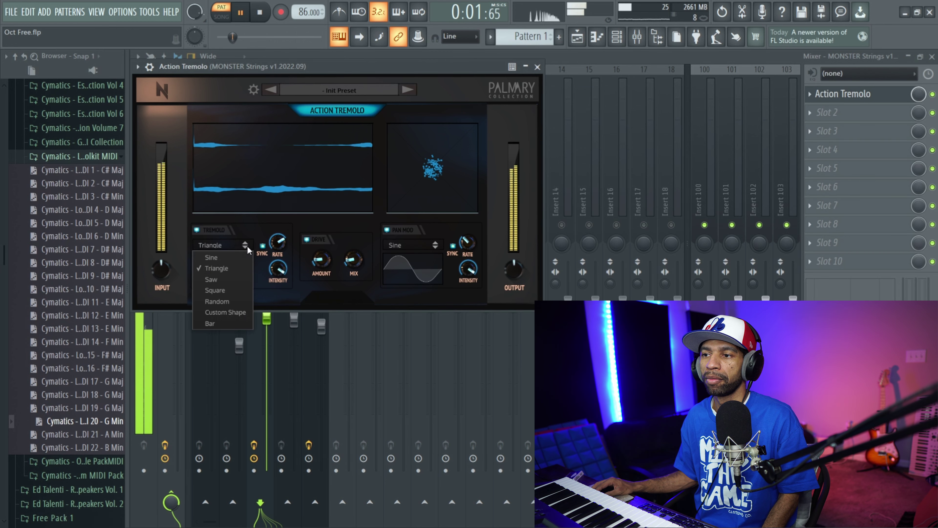
pyautogui.click(224, 277)
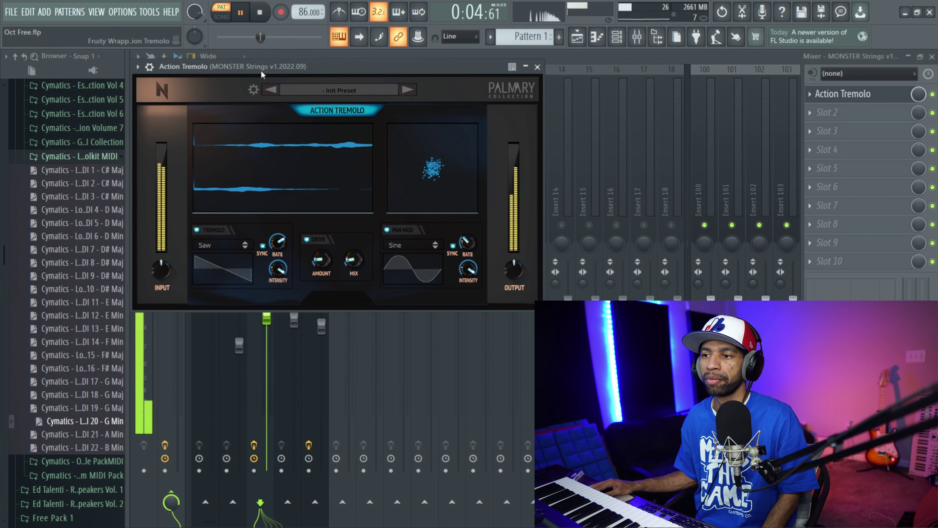
pyautogui.press('space')
pyautogui.moveTo(277, 290)
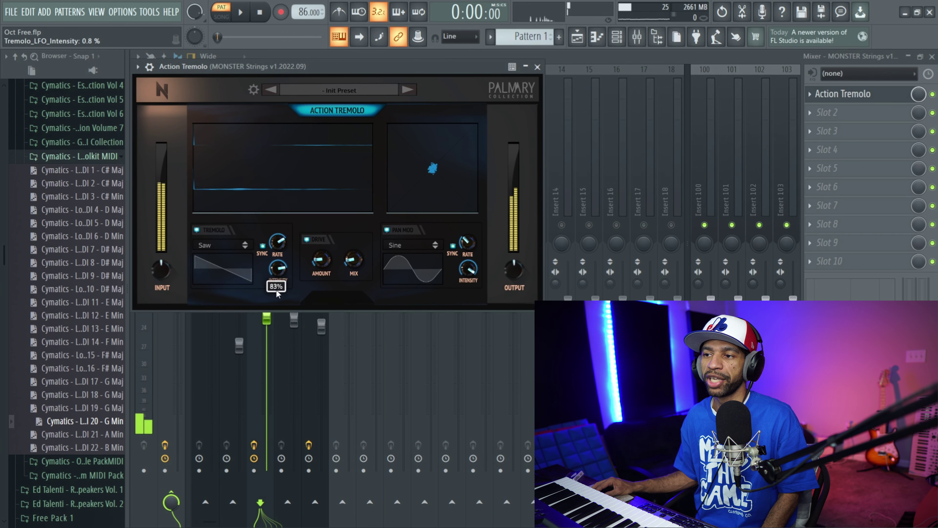
pyautogui.click(242, 14)
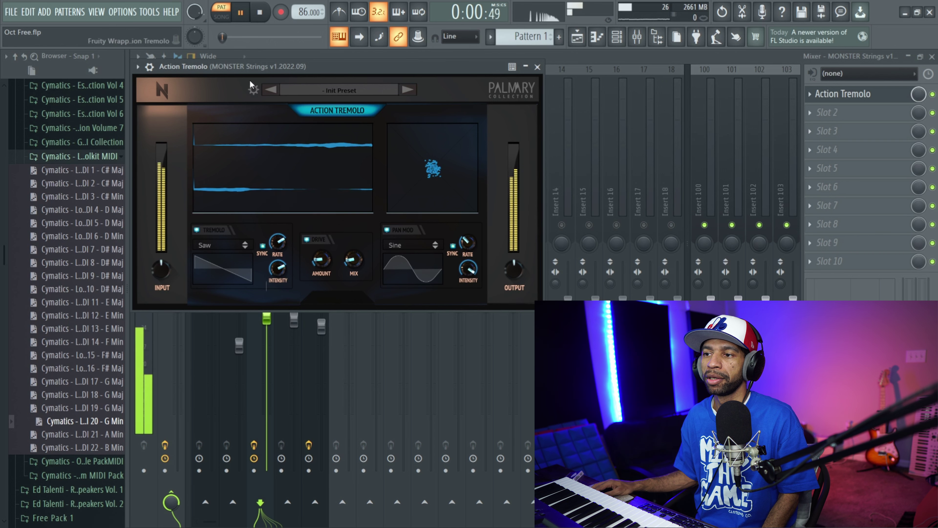
pyautogui.moveTo(277, 259)
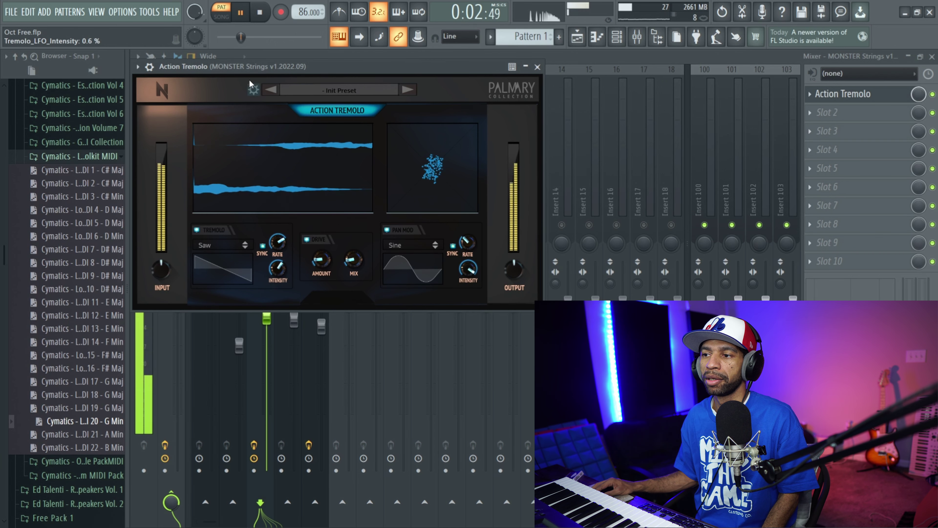
pyautogui.click(261, 13)
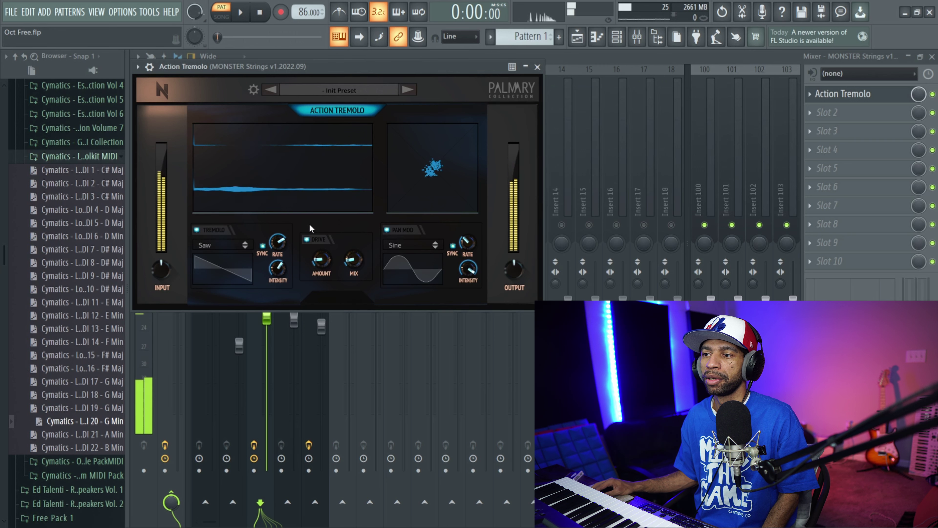
pyautogui.press('space')
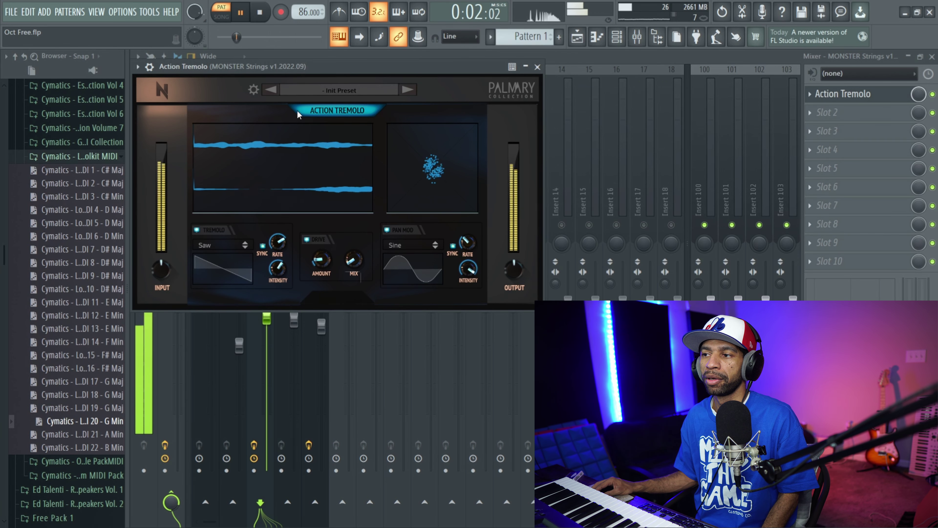
pyautogui.press('space')
# - Push the Drive MIX to 100% while listening
pyautogui.moveTo(351, 267); pyautogui.dragTo(351, 192)
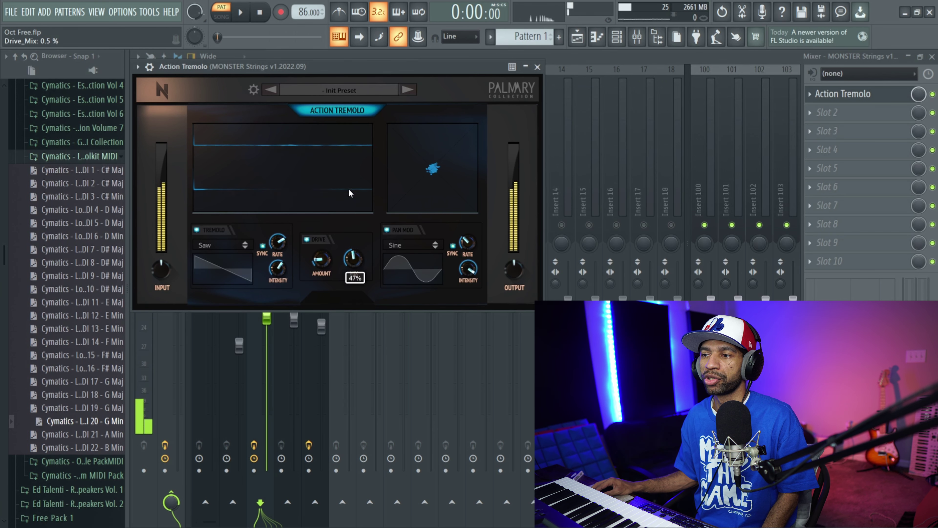
pyautogui.press('space')
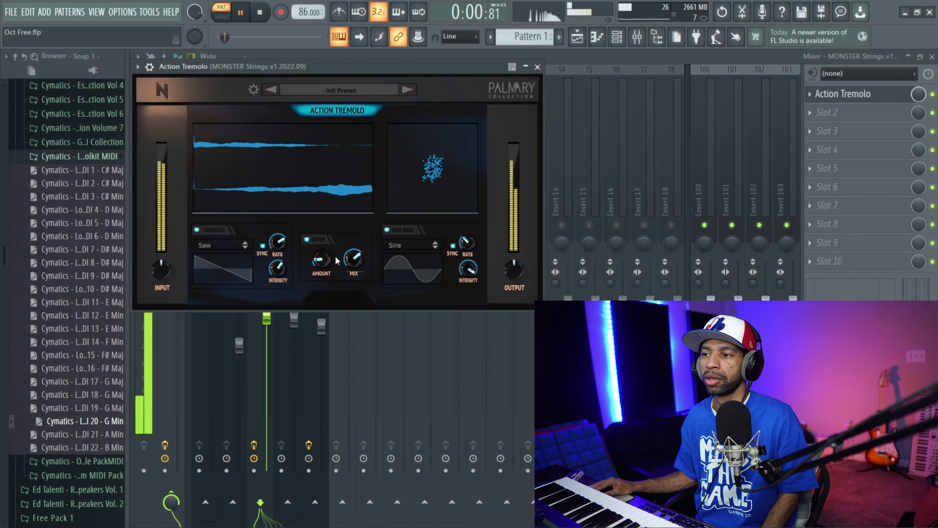
pyautogui.moveTo(353, 260); pyautogui.dragTo(354, 199)
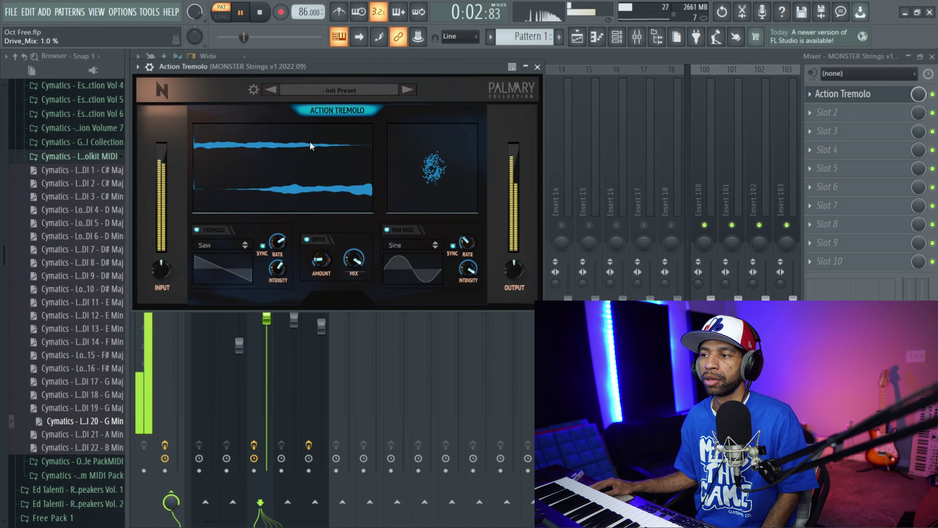
pyautogui.click(261, 13)
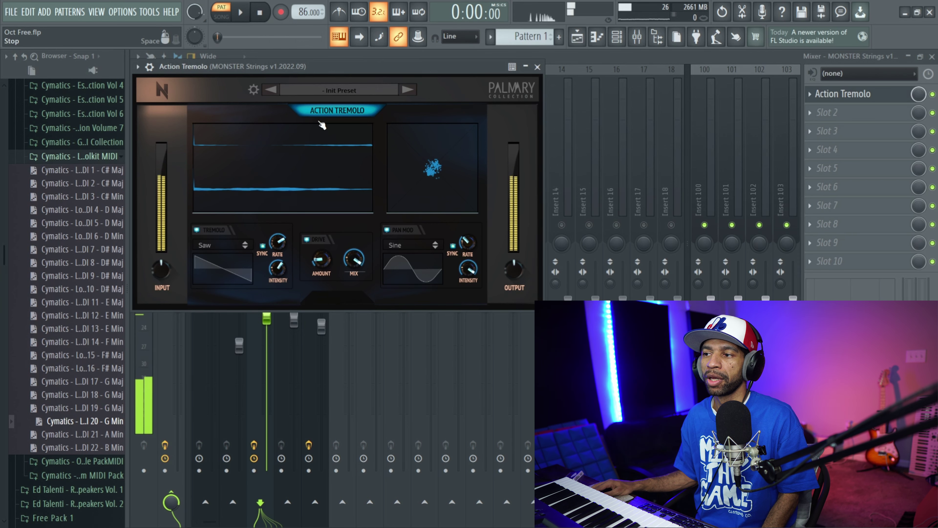
# - Set the Pan Mod rate to 1/4 with the beat playing
pyautogui.moveTo(468, 245)
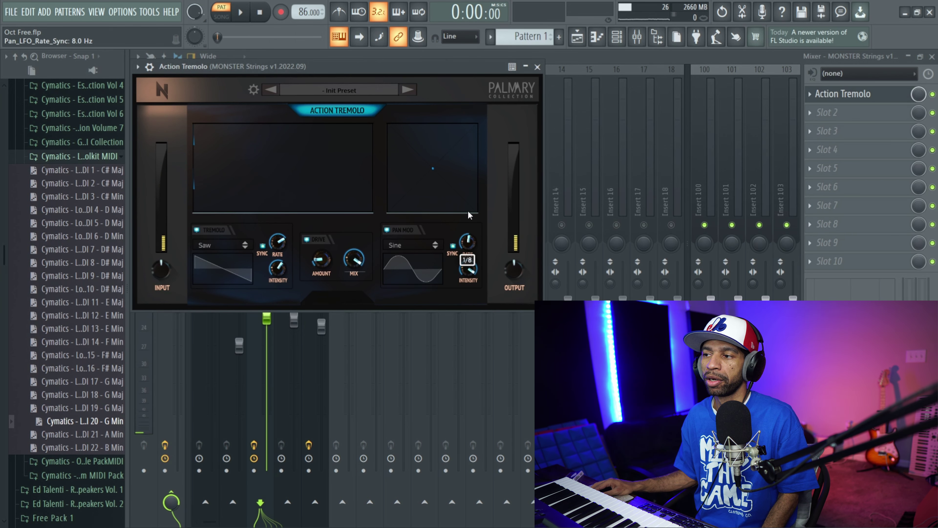
pyautogui.click(240, 13)
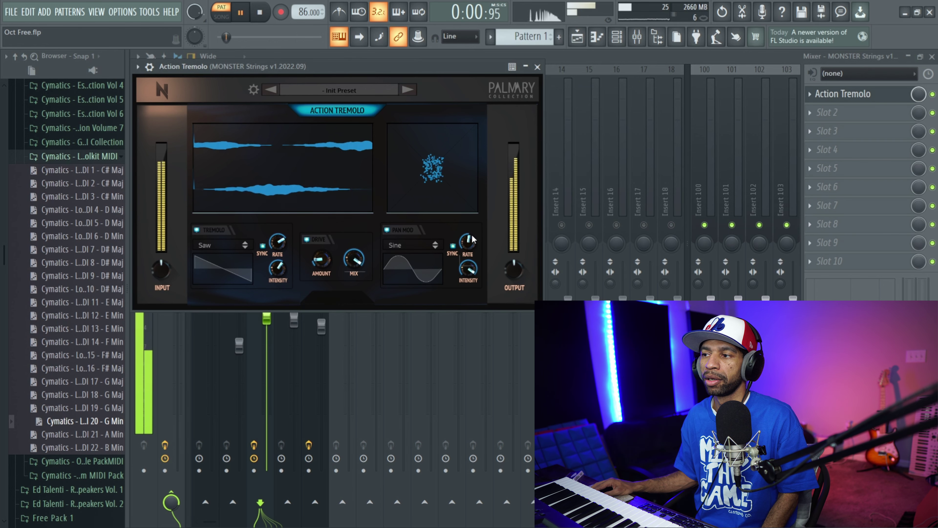
pyautogui.moveTo(473, 239); pyautogui.dragTo(470, 278)
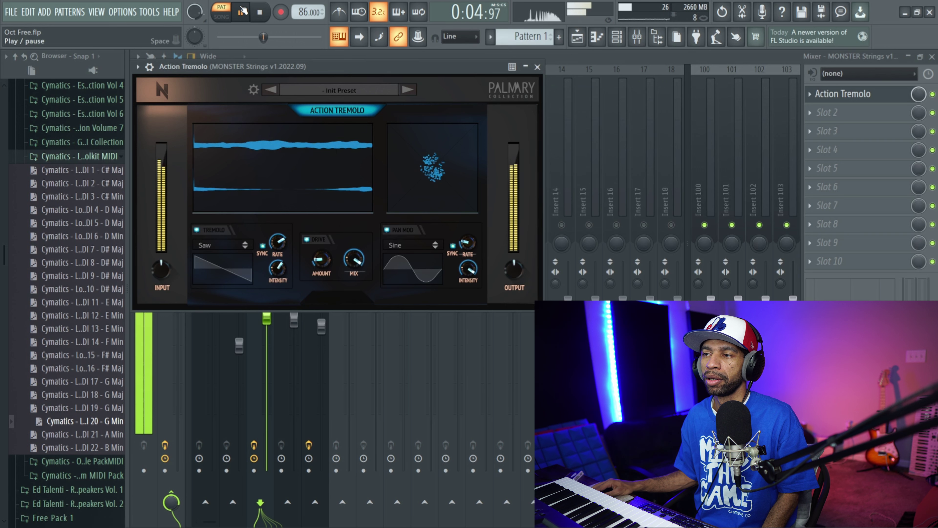
# - Adjust the Pan Mod intensity and speed up its rate during playback
pyautogui.click(261, 17)
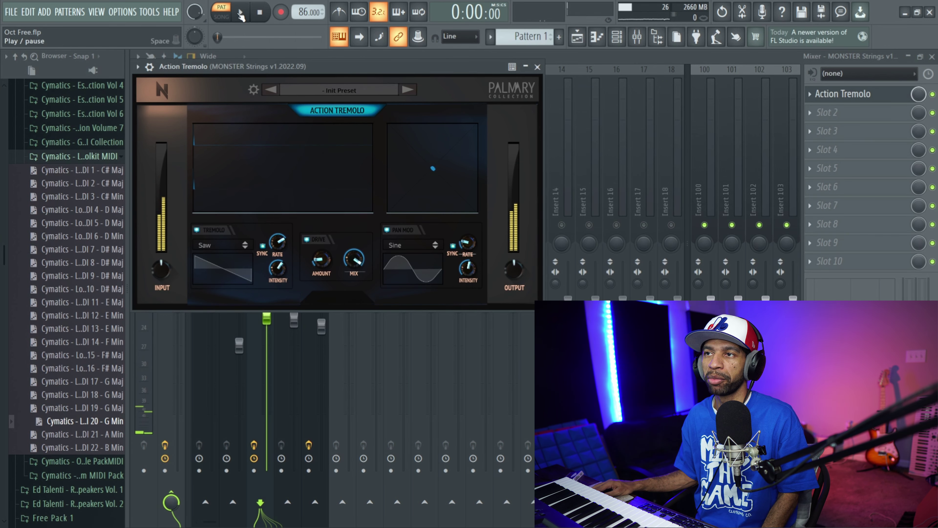
pyautogui.click(240, 15)
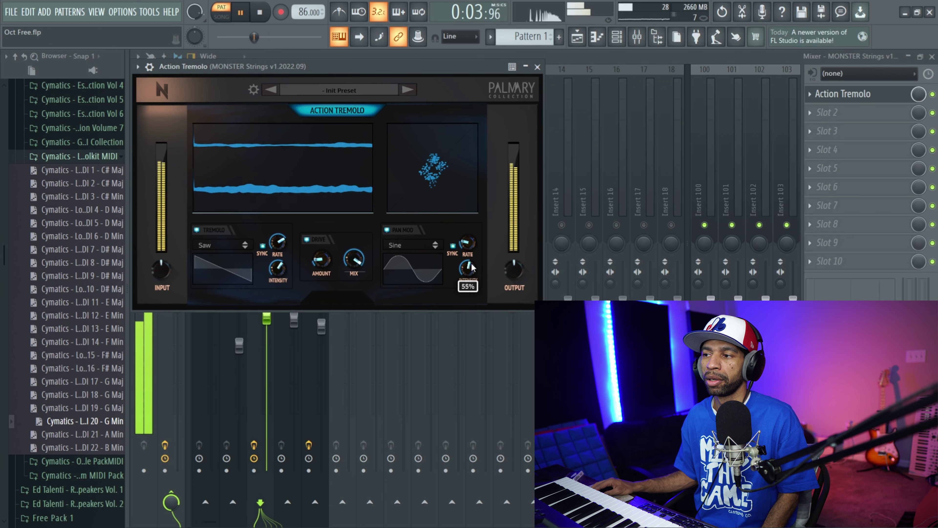
pyautogui.click(466, 272)
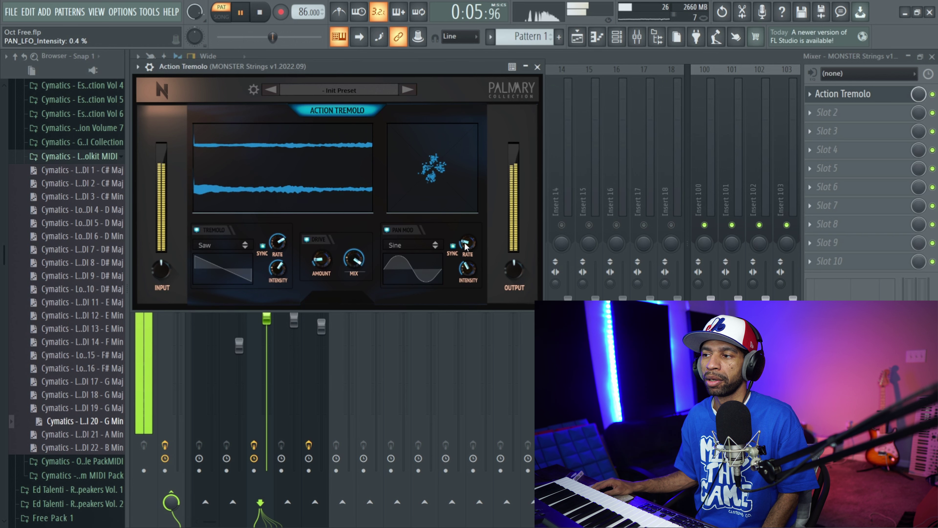
pyautogui.moveTo(467, 242); pyautogui.dragTo(461, 303)
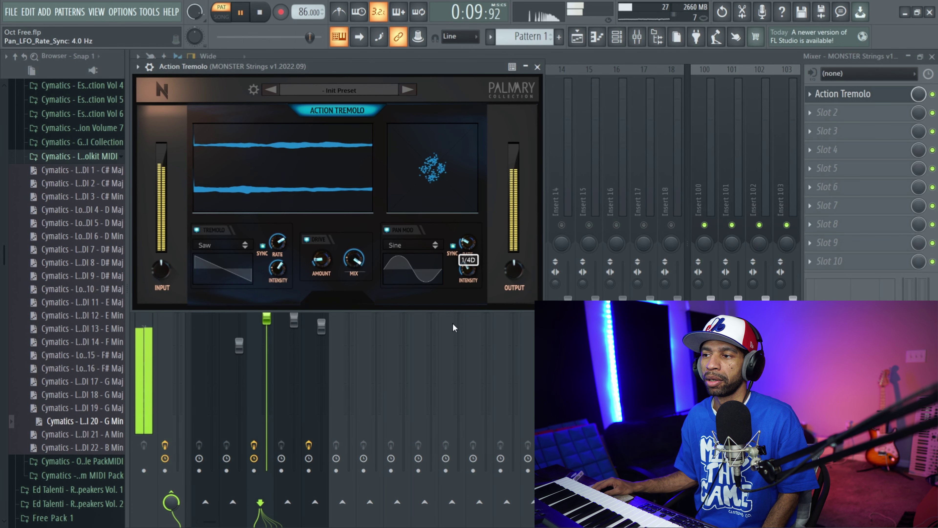
pyautogui.press('space')
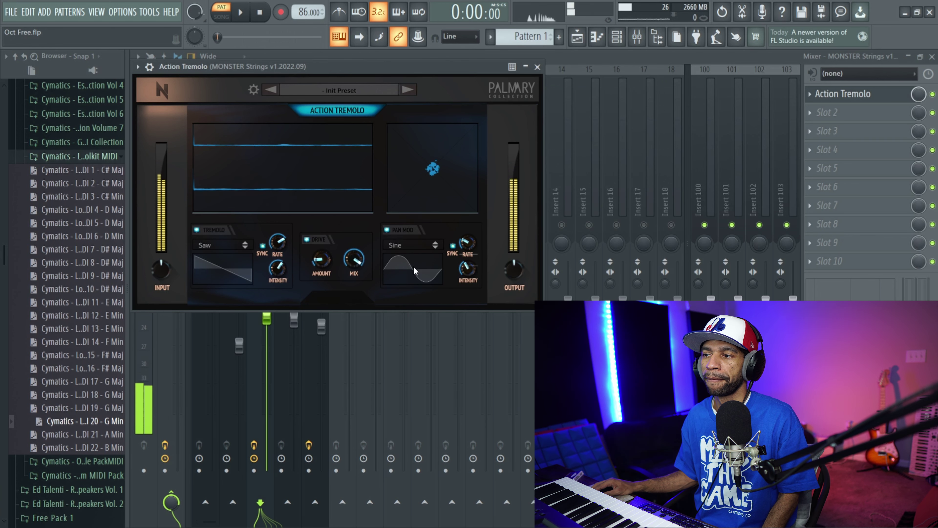
# - Change the Pan Mod shape to Random and audition the random panning
pyautogui.click(422, 245)
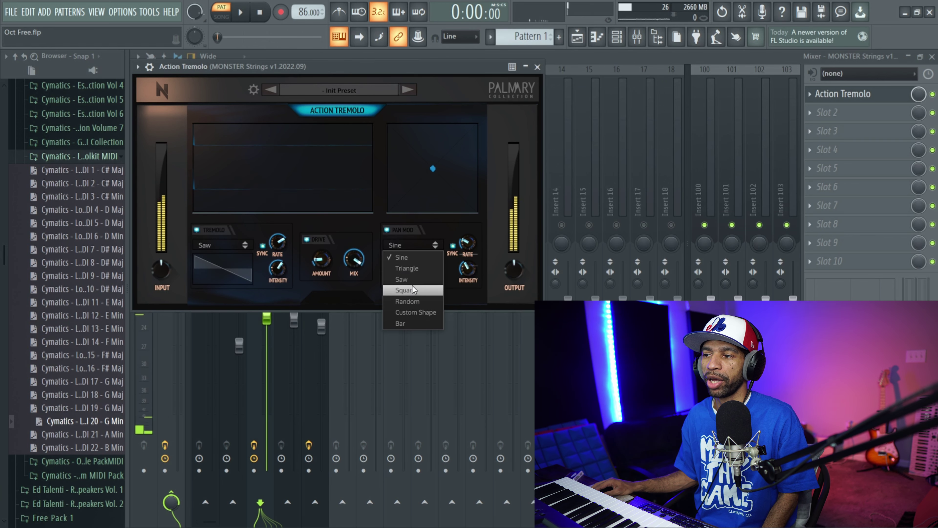
pyautogui.click(418, 301)
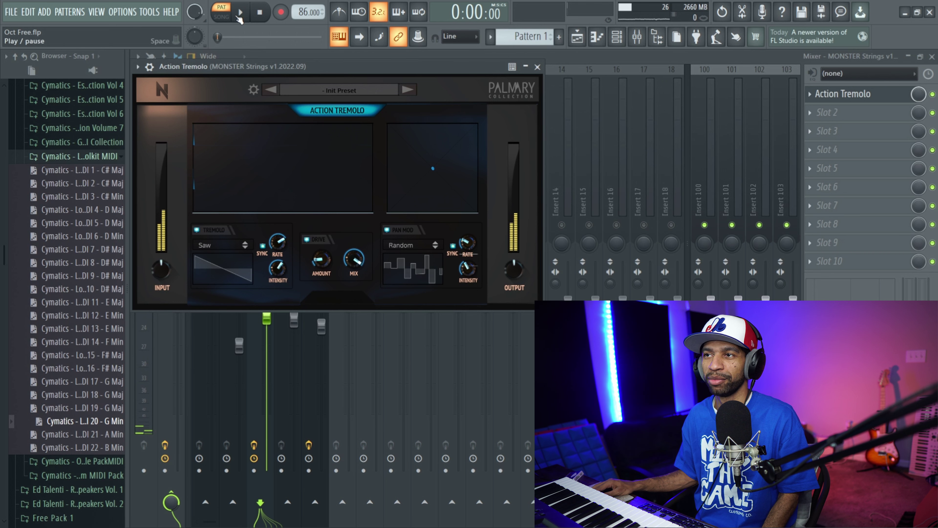
pyautogui.press('space')
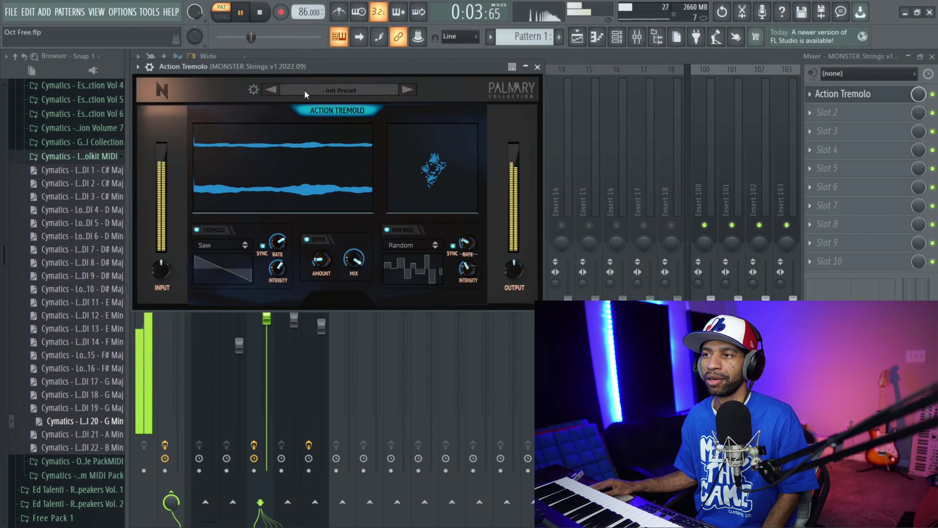
pyautogui.click(262, 13)
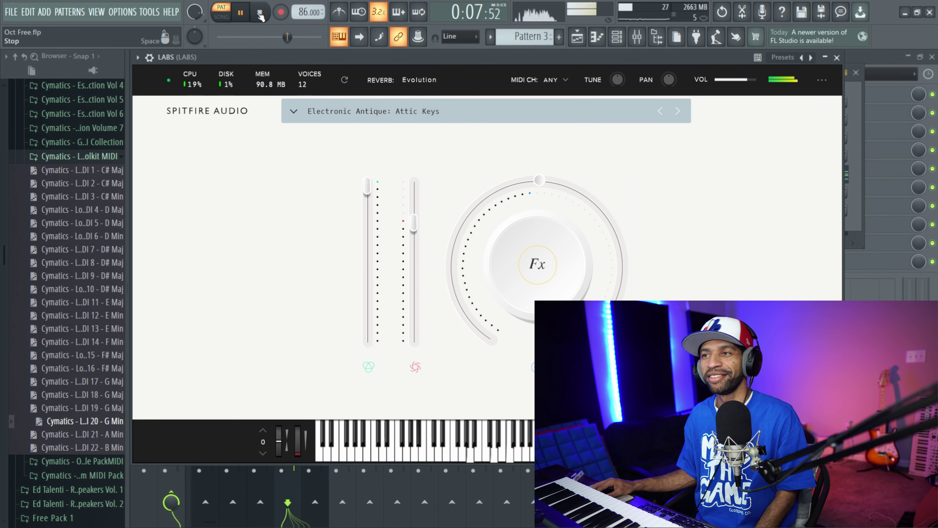
# - Assign the LABS dial to Reverb and raise it to 69% during playback
pyautogui.click(260, 14)
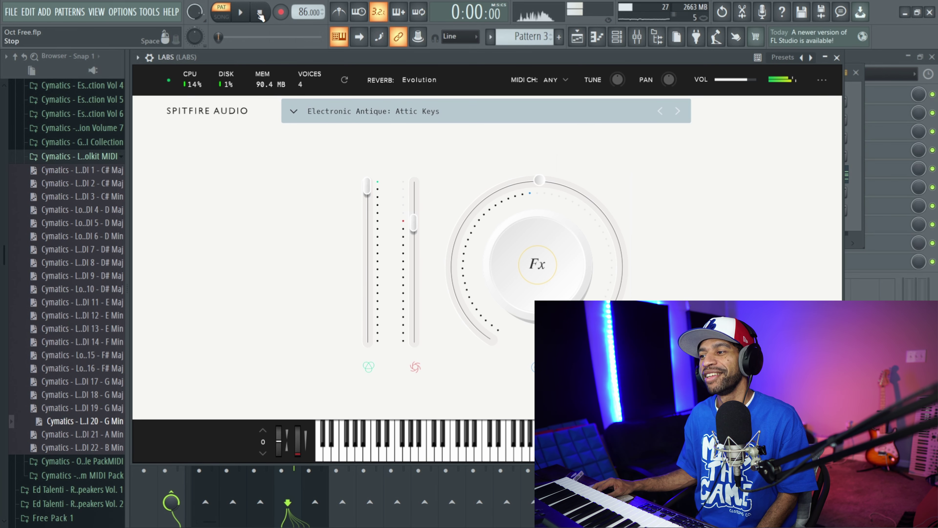
pyautogui.click(547, 264)
pyautogui.click(685, 266)
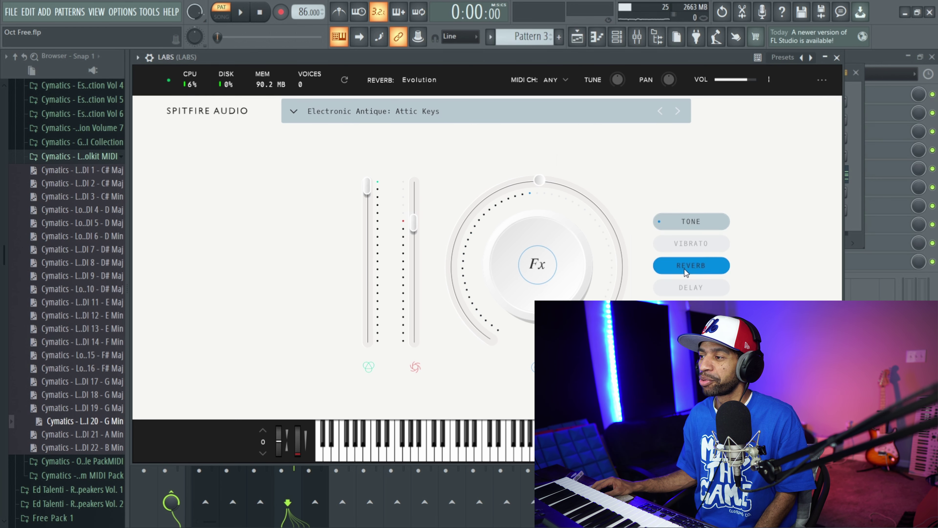
pyautogui.moveTo(468, 312); pyautogui.dragTo(573, 219)
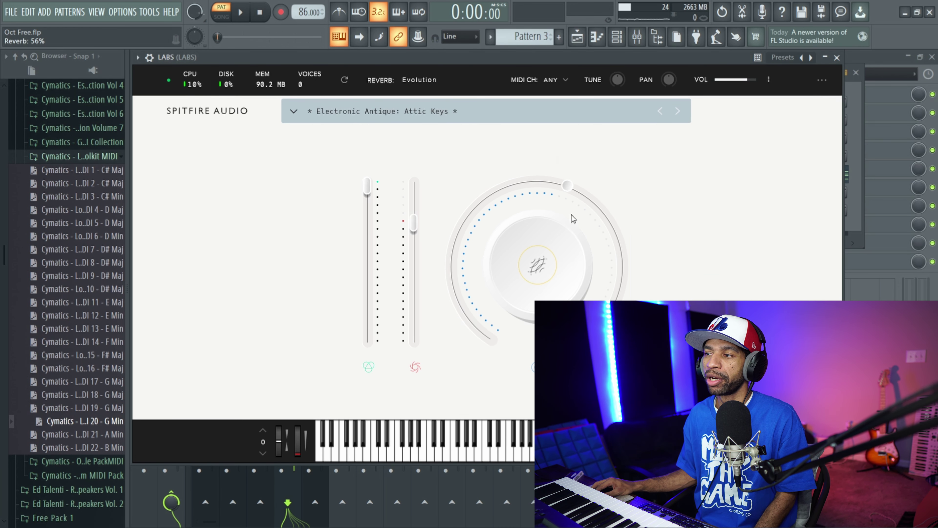
pyautogui.moveTo(540, 274)
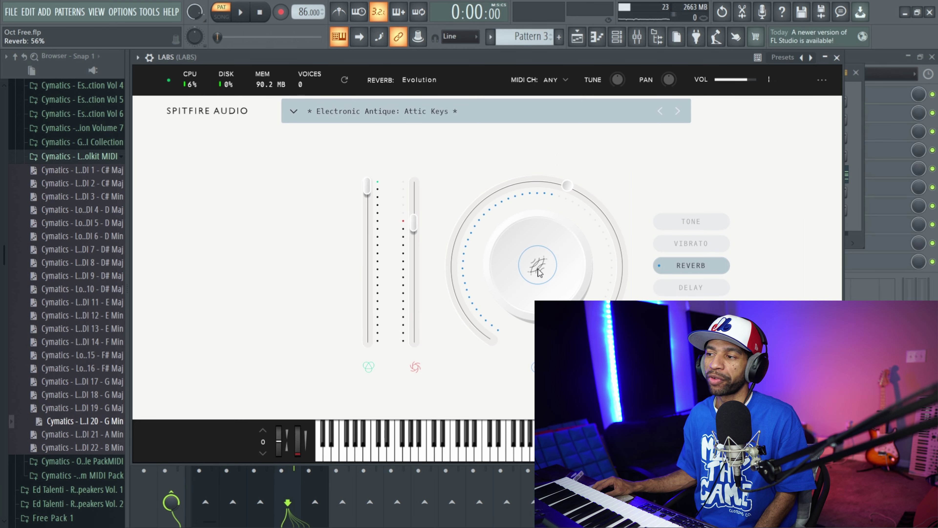
pyautogui.click(248, 16)
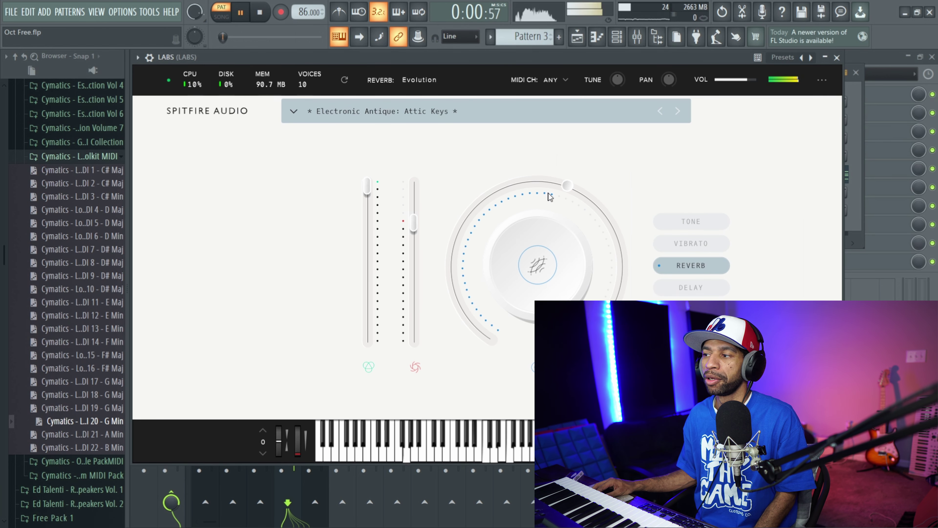
pyautogui.moveTo(550, 197); pyautogui.dragTo(587, 234)
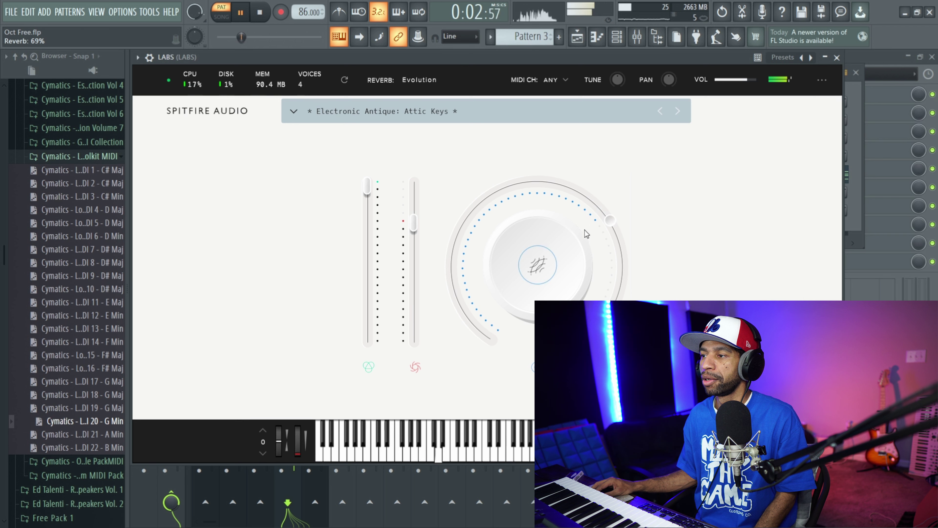
# - Switch the dial to Vibrato and raise it to about 39%
pyautogui.moveTo(639, 256)
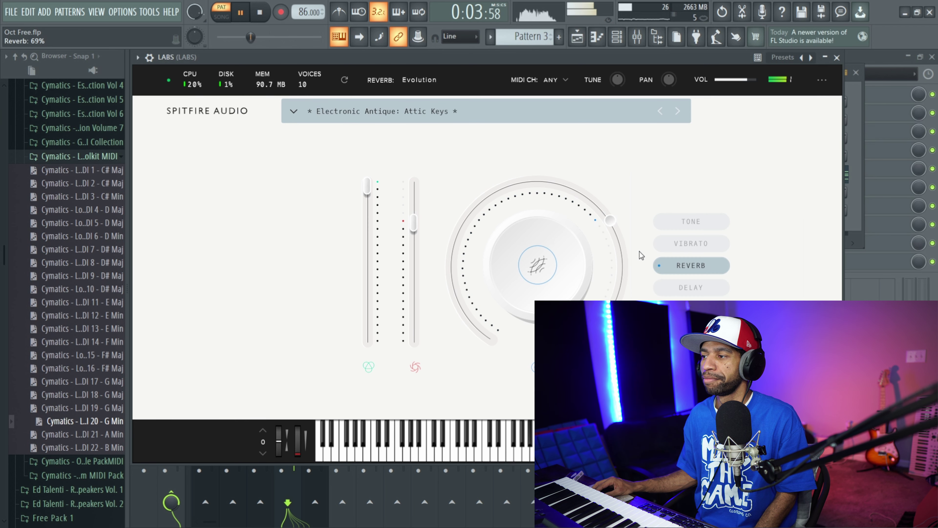
pyautogui.click(681, 246)
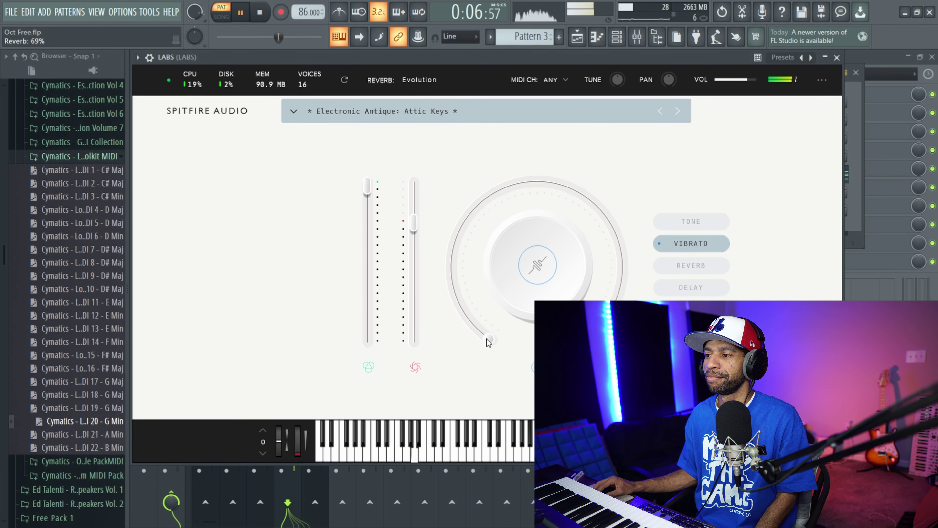
pyautogui.moveTo(488, 342); pyautogui.dragTo(487, 178)
# - Set the Variation amount to 6% and show the Electronic Antique preset list
pyautogui.moveTo(542, 268)
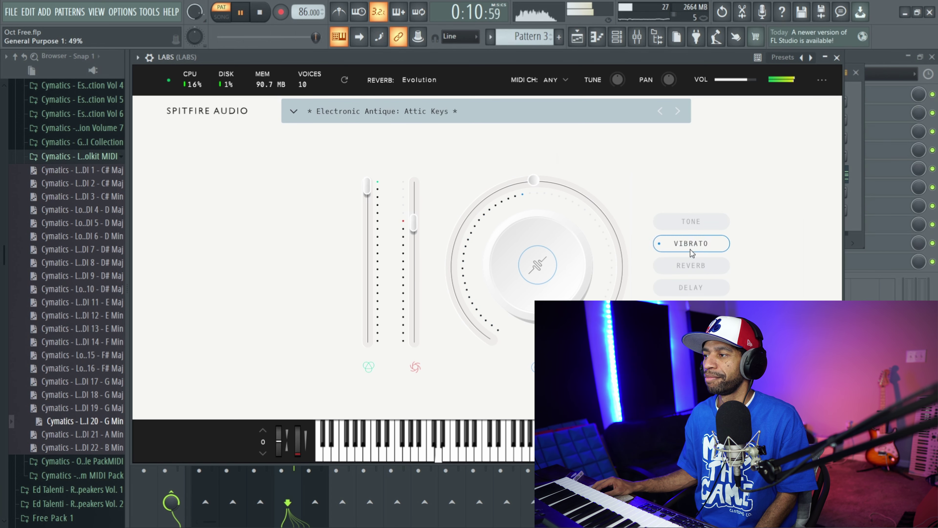
pyautogui.click(692, 223)
pyautogui.moveTo(539, 186); pyautogui.dragTo(583, 259)
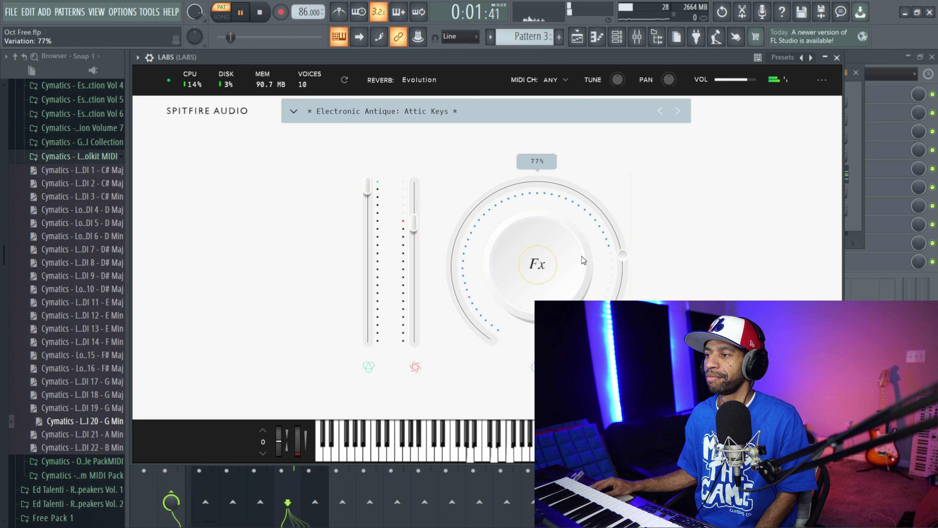
pyautogui.moveTo(621, 287); pyautogui.dragTo(595, 196)
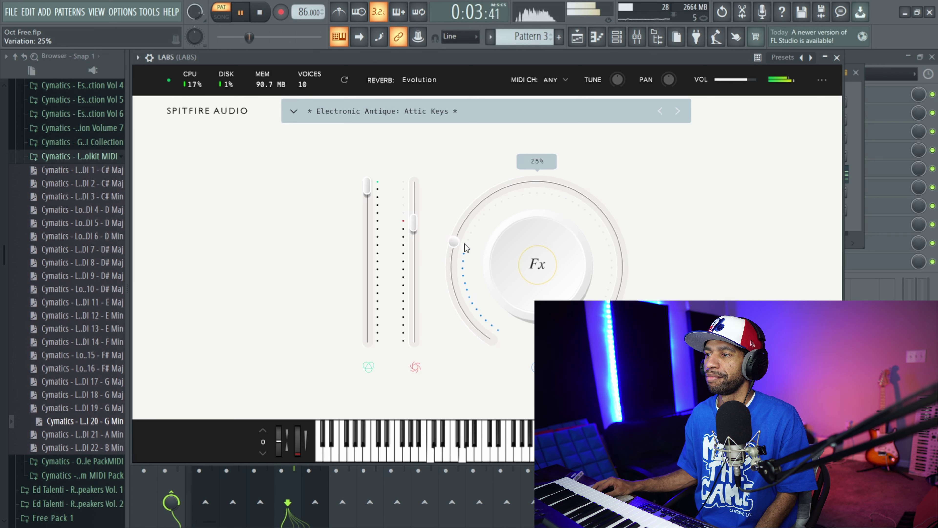
pyautogui.moveTo(466, 247); pyautogui.dragTo(510, 208)
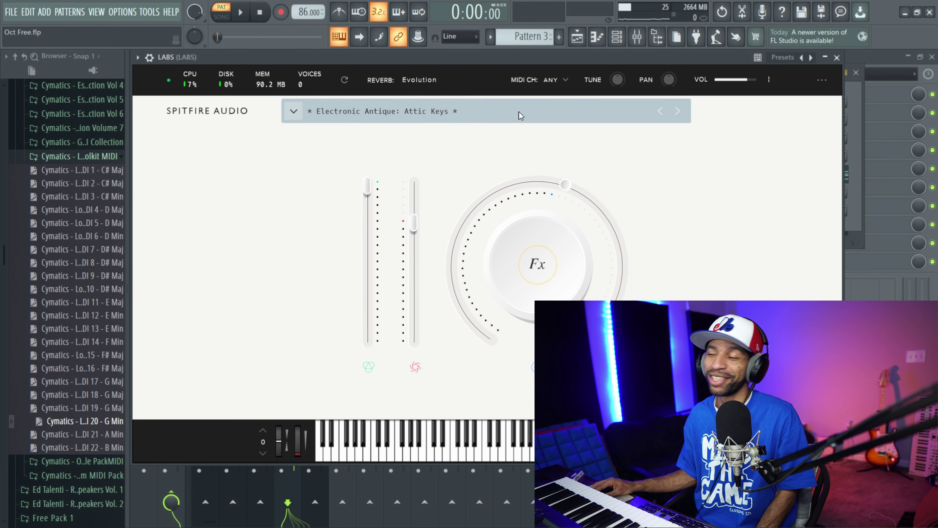
pyautogui.click(591, 113)
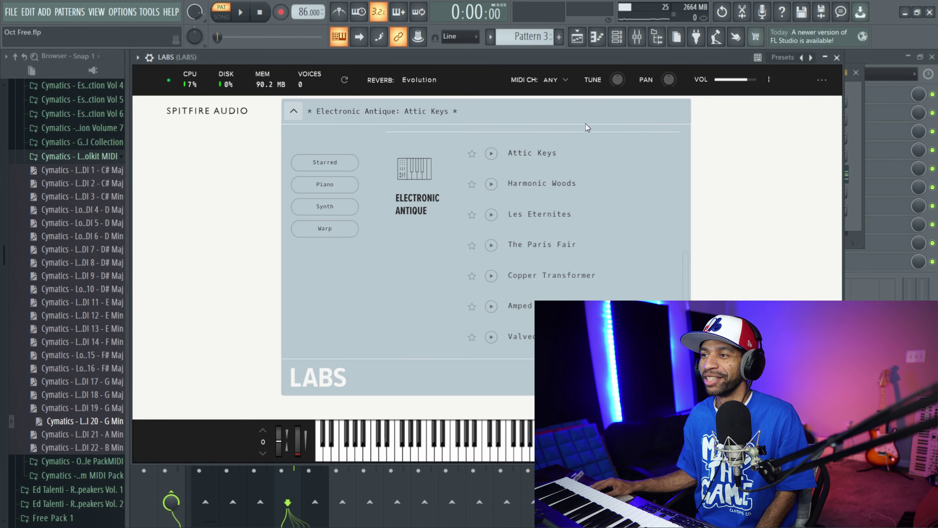
# - Load Harmonic Woods and raise its reverb, vibrato to 40% and variation to 66%
pyautogui.click(565, 185)
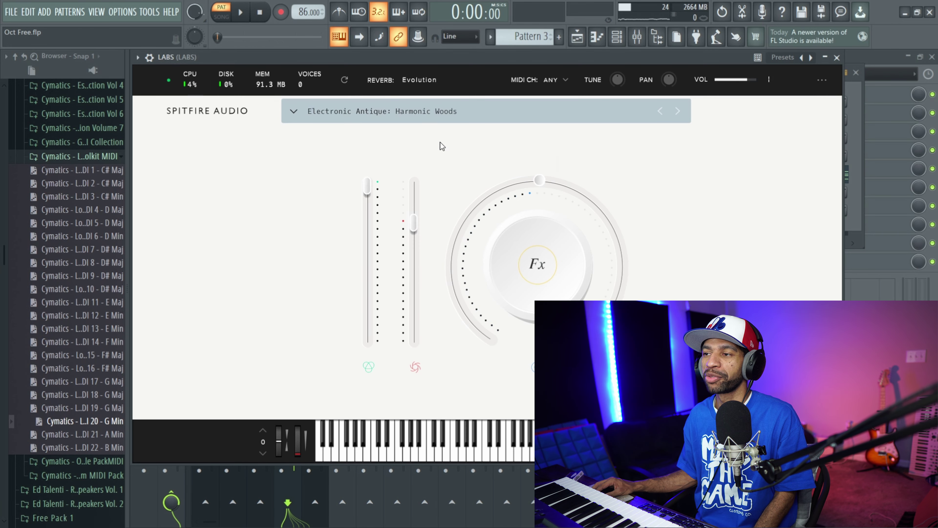
pyautogui.click(244, 17)
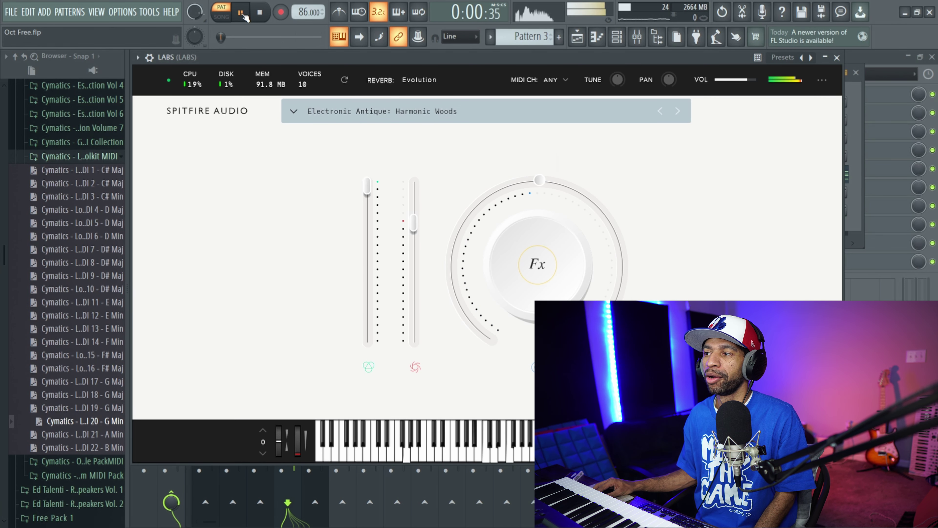
pyautogui.click(537, 263)
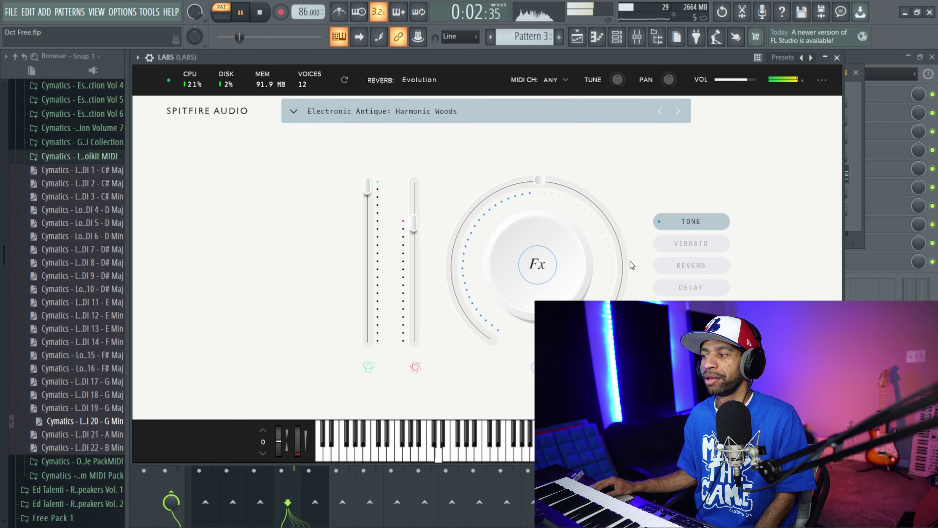
pyautogui.click(691, 266)
pyautogui.moveTo(458, 307); pyautogui.dragTo(566, 201)
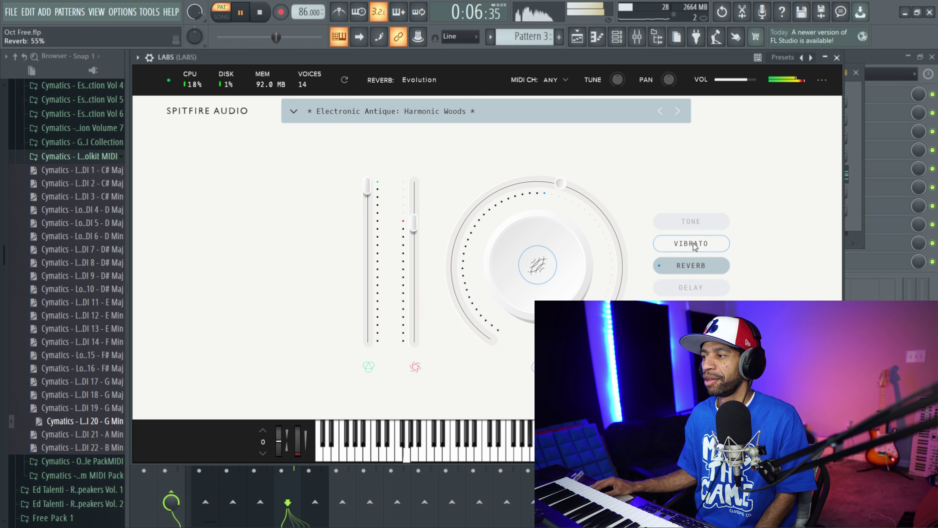
pyautogui.click(683, 244)
pyautogui.moveTo(489, 338); pyautogui.dragTo(496, 186)
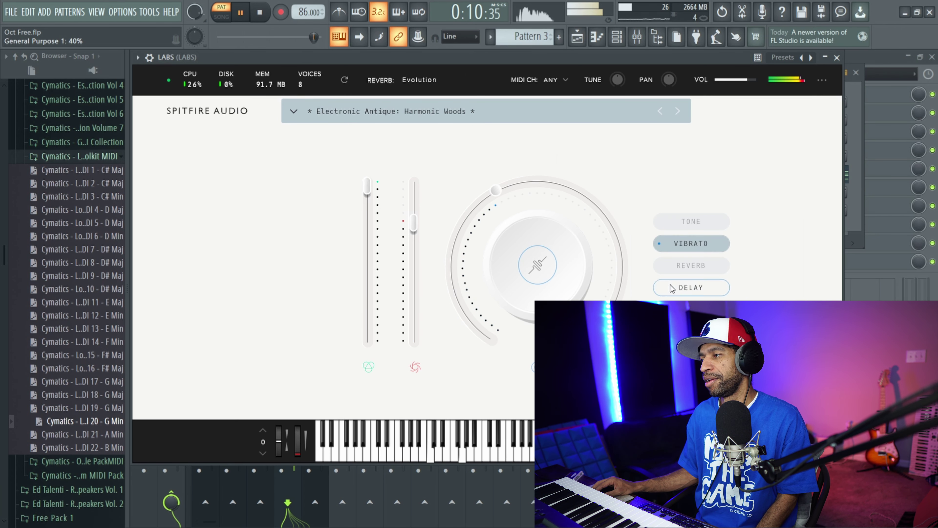
pyautogui.click(691, 221)
pyautogui.moveTo(566, 203); pyautogui.dragTo(481, 259)
pyautogui.moveTo(616, 185); pyautogui.dragTo(648, 135)
# - On Les Eternites set variation 74%, vibrato 6%, dynamics 84%, reverb 55%, then return to Harmonic Woods
pyautogui.click(661, 113)
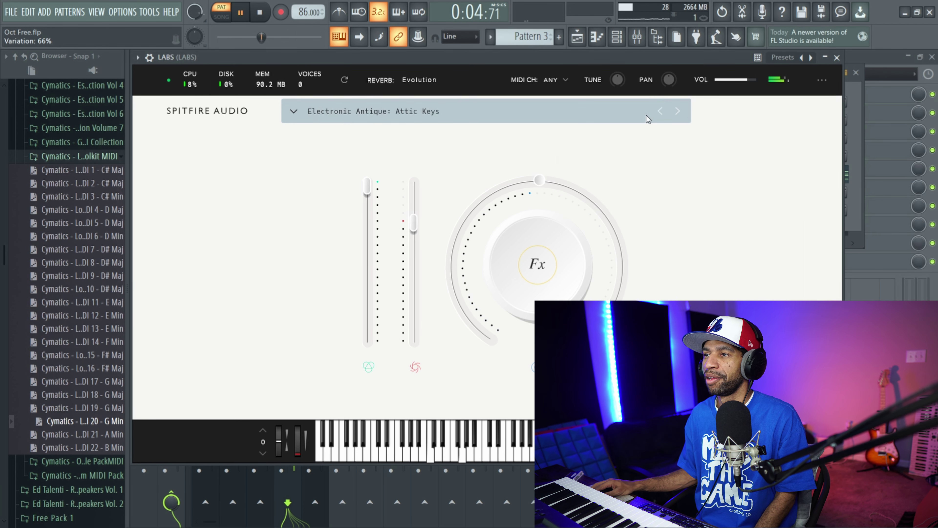
pyautogui.click(677, 111)
pyautogui.click(677, 111)
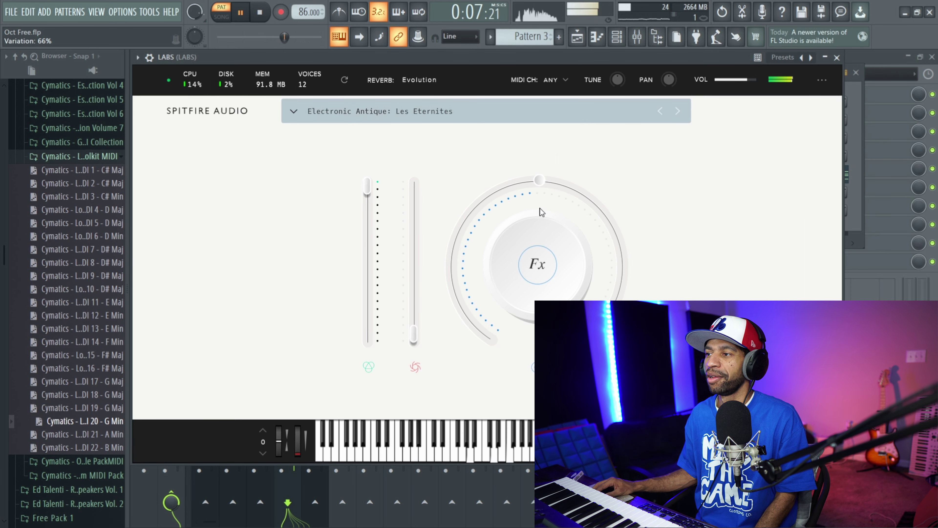
pyautogui.moveTo(542, 186); pyautogui.dragTo(610, 236)
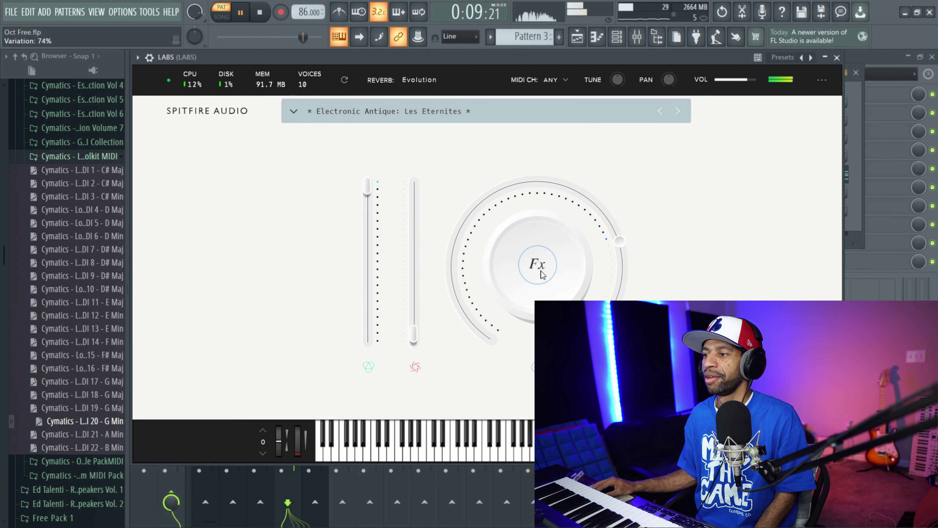
pyautogui.click(691, 244)
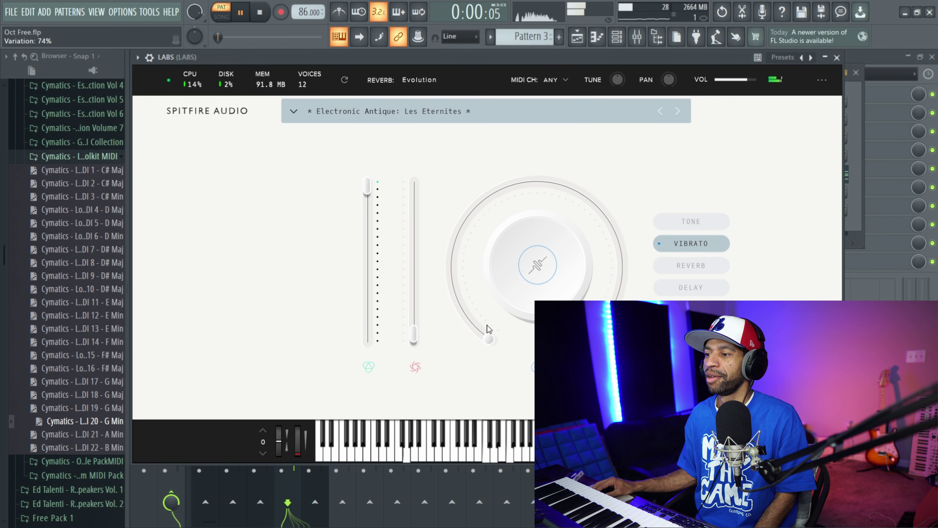
pyautogui.moveTo(485, 328); pyautogui.dragTo(495, 194)
pyautogui.moveTo(416, 327); pyautogui.dragTo(430, 214)
pyautogui.moveTo(579, 276)
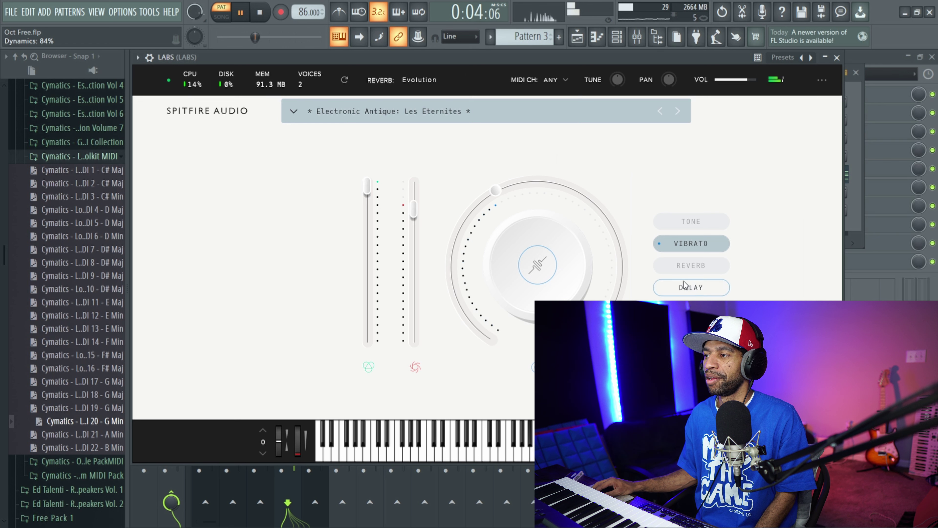
pyautogui.click(691, 265)
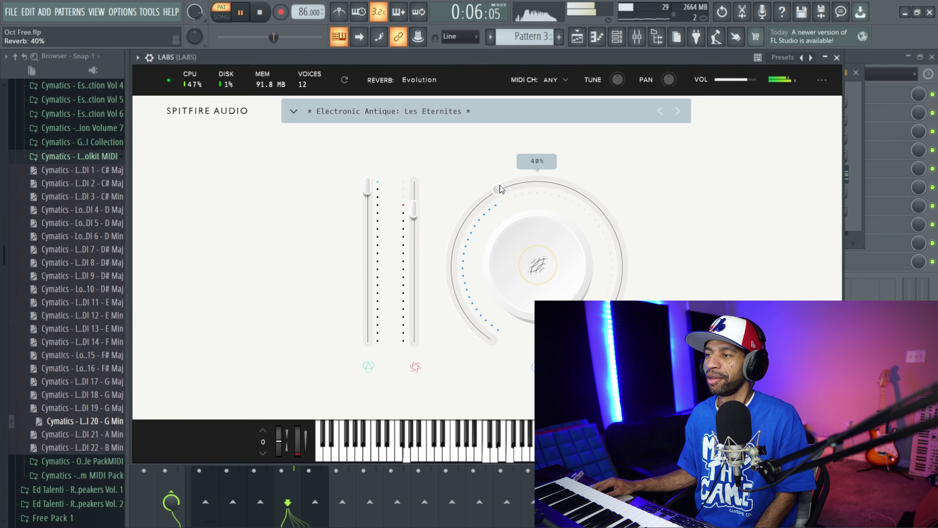
pyautogui.moveTo(500, 189); pyautogui.dragTo(566, 160)
pyautogui.click(659, 116)
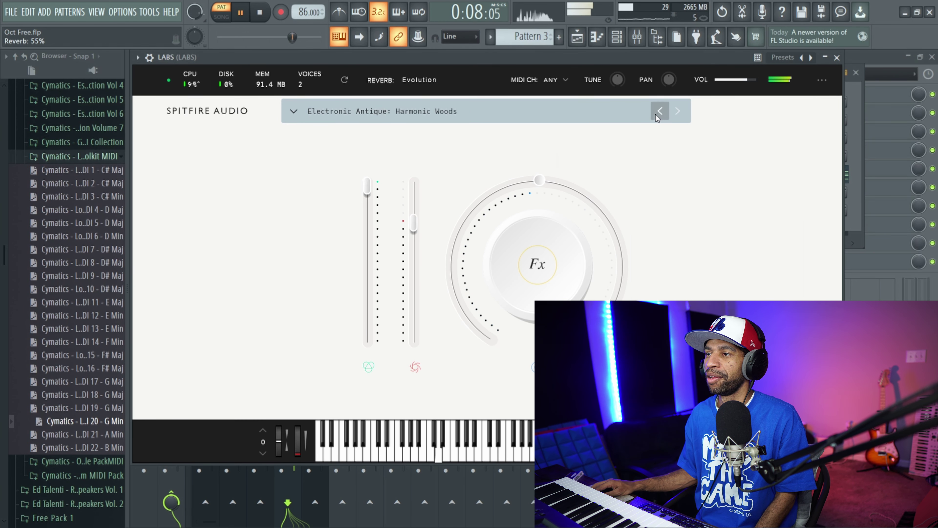
# - Load The Paris Fair preset with variation at 65% and reverb at 53%
pyautogui.click(294, 111)
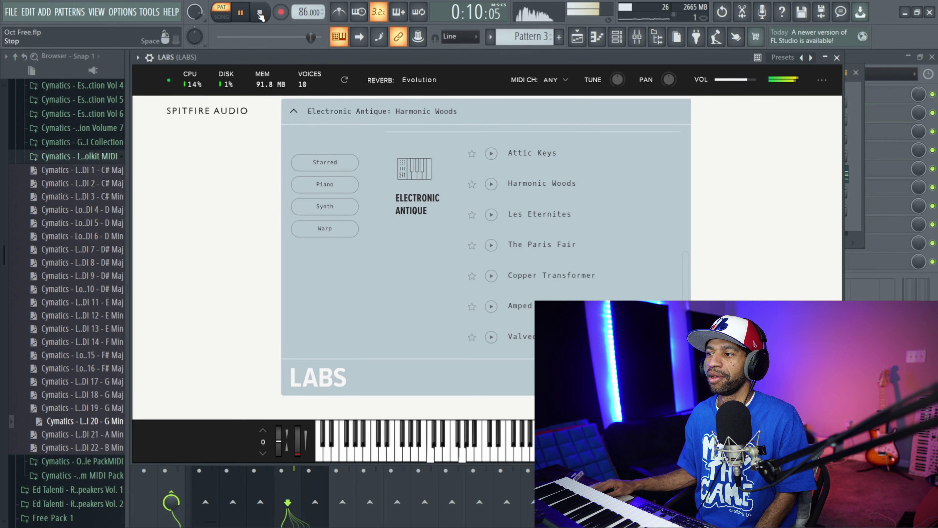
pyautogui.click(240, 13)
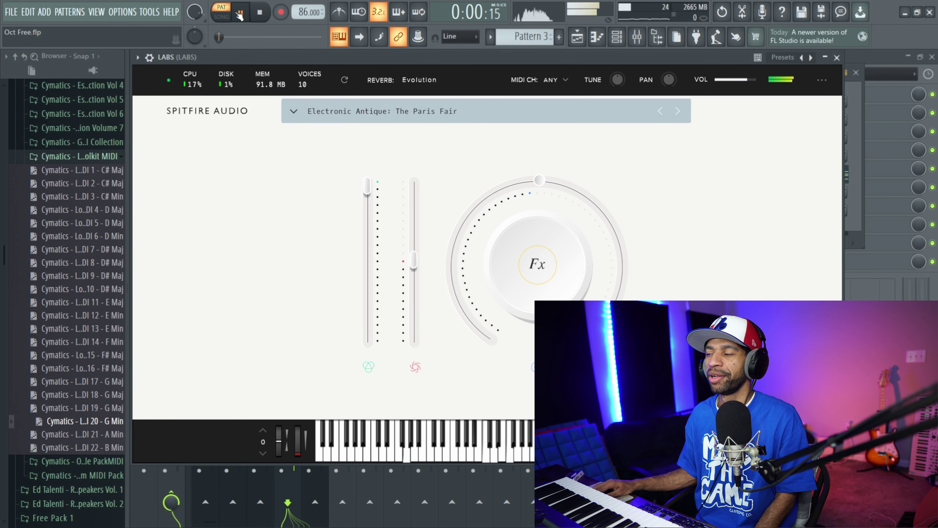
pyautogui.moveTo(539, 181); pyautogui.dragTo(561, 270)
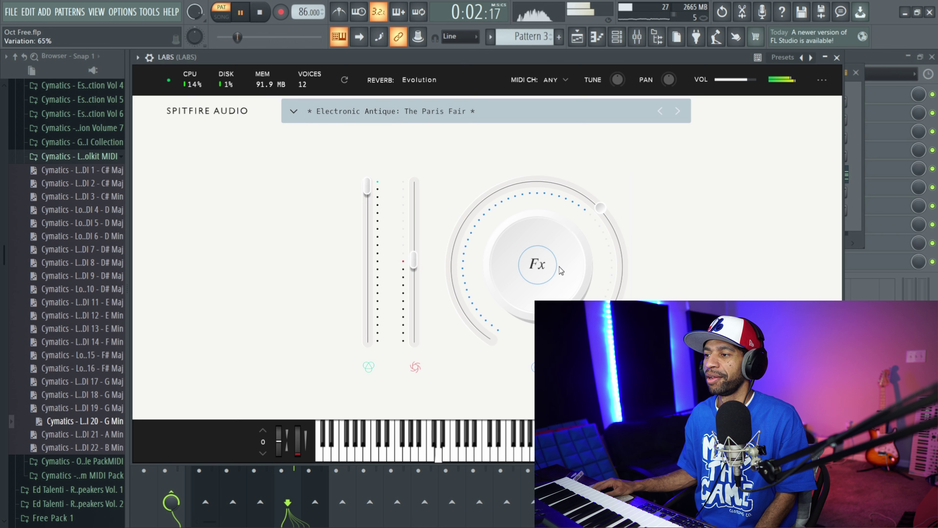
pyautogui.click(542, 268)
pyautogui.click(691, 266)
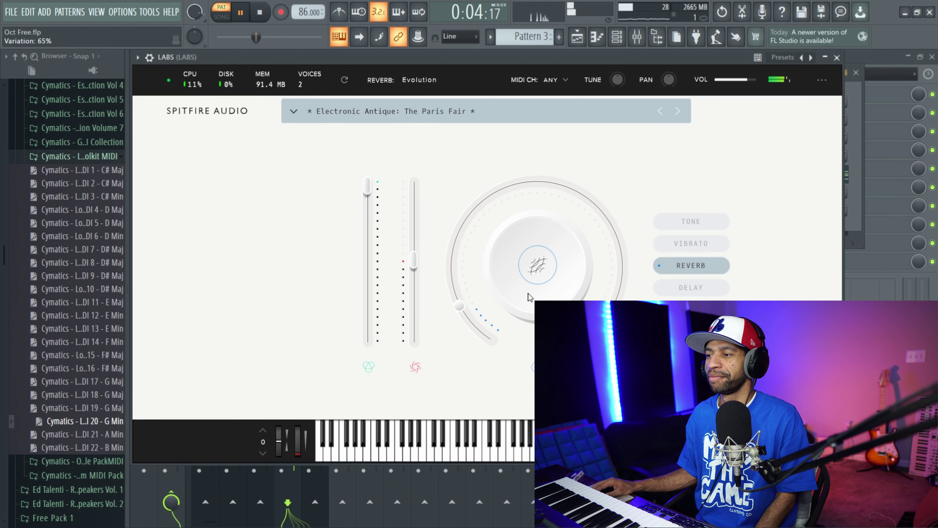
pyautogui.moveTo(461, 313); pyautogui.dragTo(555, 175)
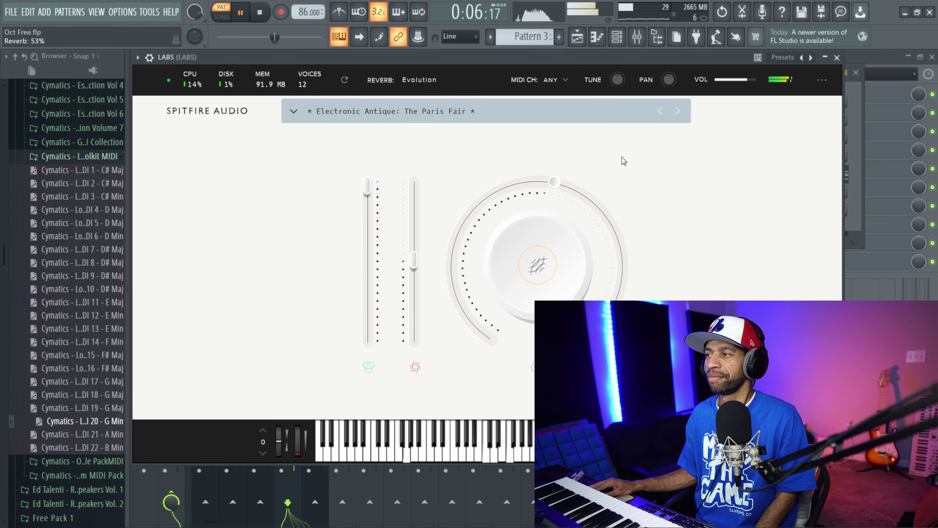
# - On Copper Transformer push dynamics to 84% and reverb to 42%, then step to Amped Up and stop
pyautogui.click(678, 111)
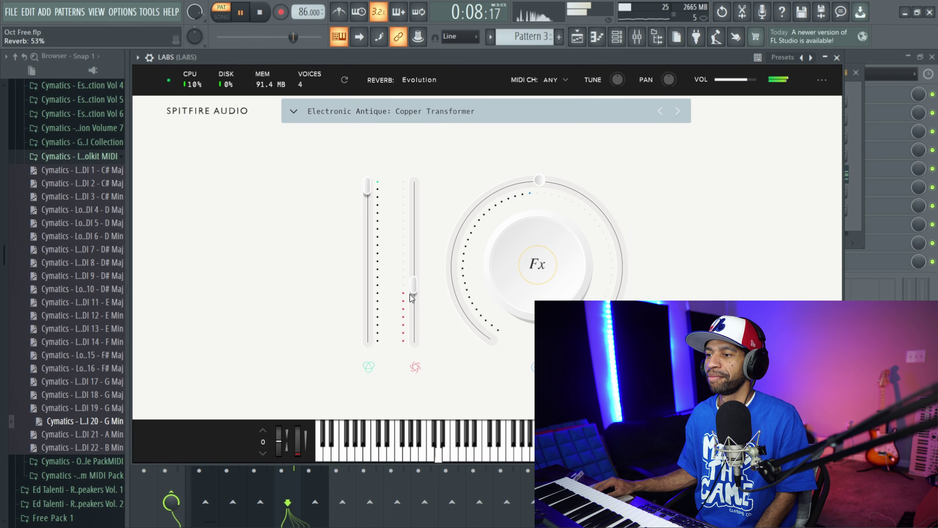
pyautogui.moveTo(412, 288); pyautogui.dragTo(419, 211)
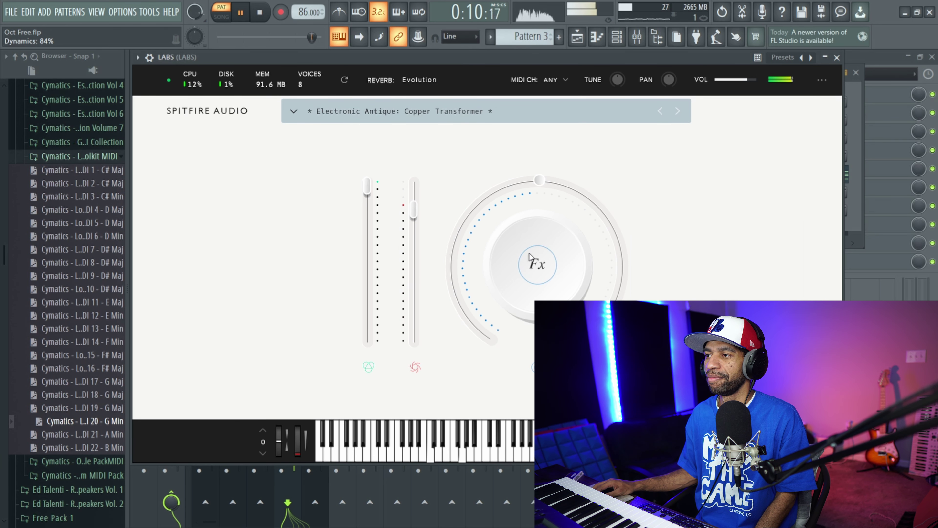
pyautogui.moveTo(578, 283)
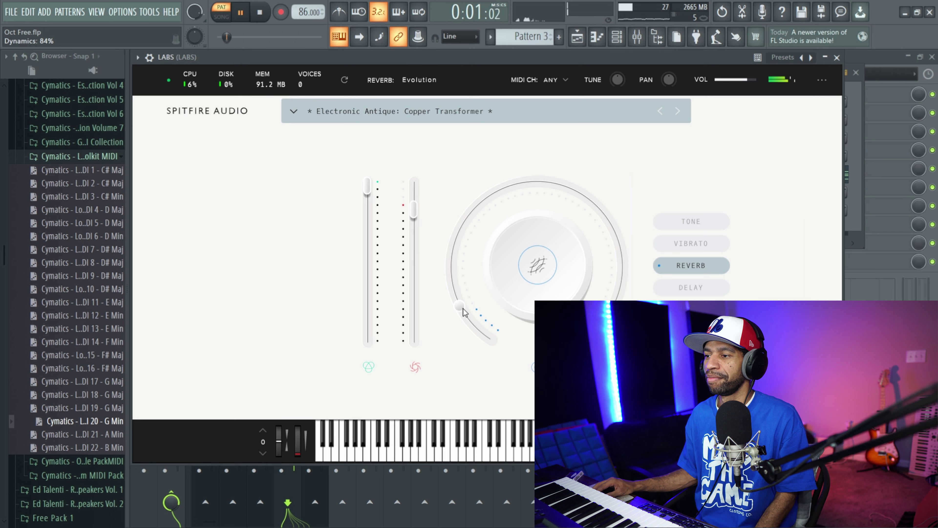
pyautogui.moveTo(518, 218); pyautogui.dragTo(551, 197)
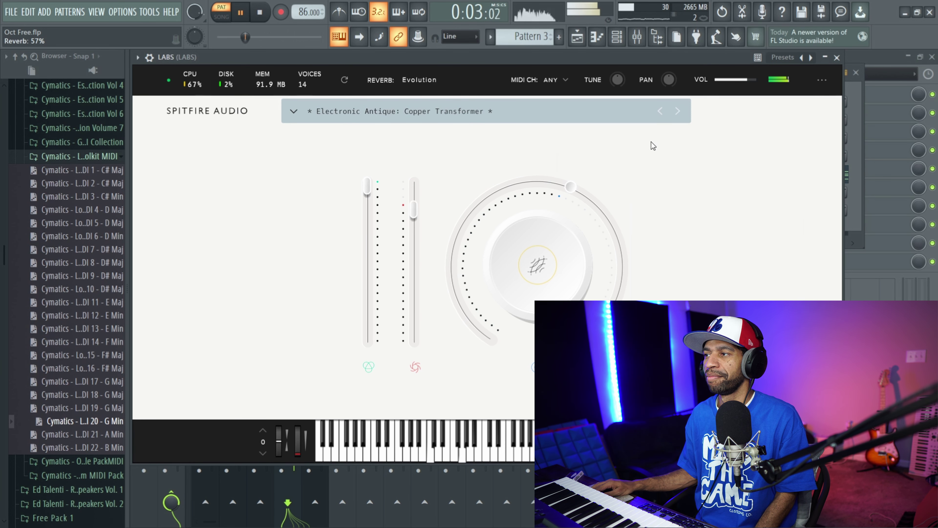
pyautogui.click(677, 111)
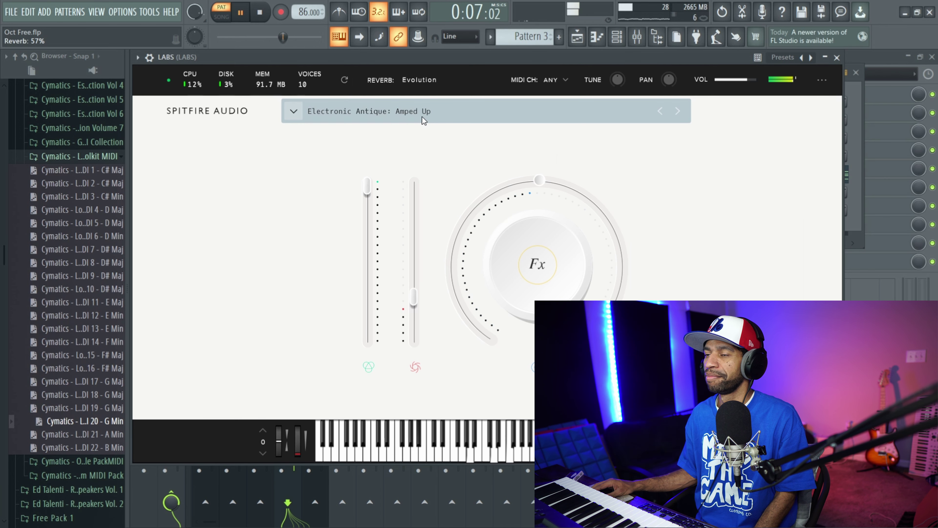
pyautogui.click(260, 13)
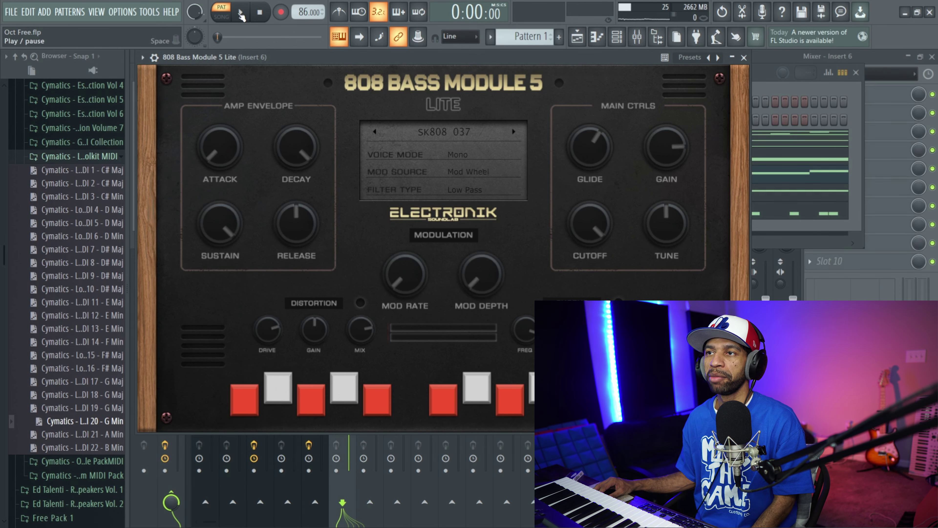
# - Switch on the 808's distortion and turn up its gain while auditioning the beat
pyautogui.click(241, 15)
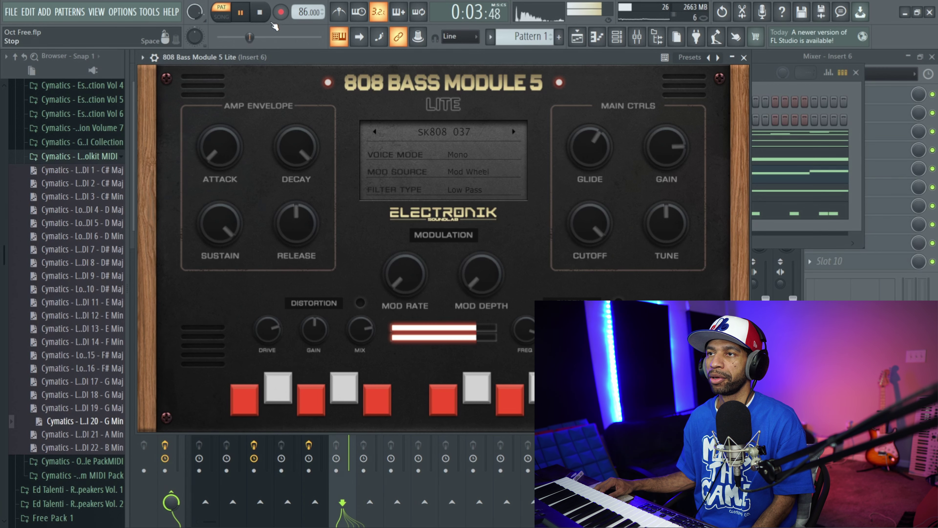
pyautogui.click(264, 18)
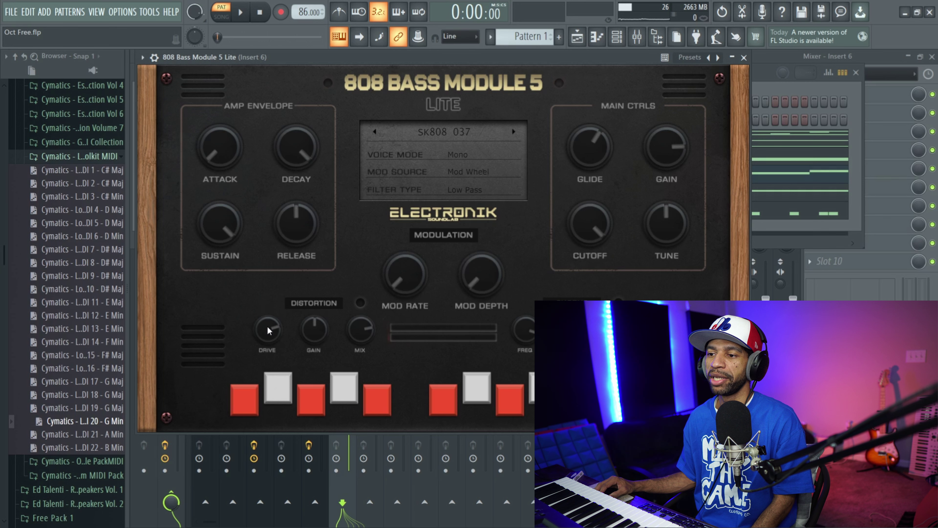
pyautogui.click(361, 303)
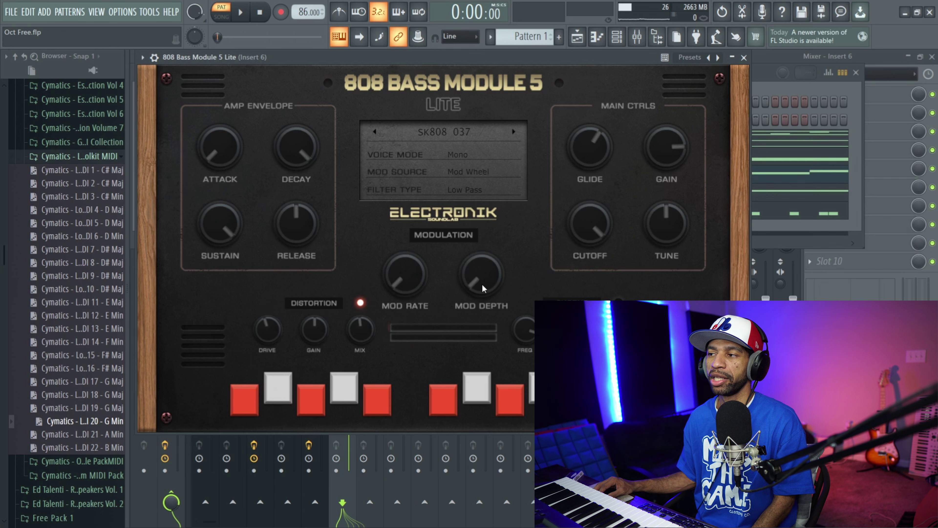
pyautogui.press('space')
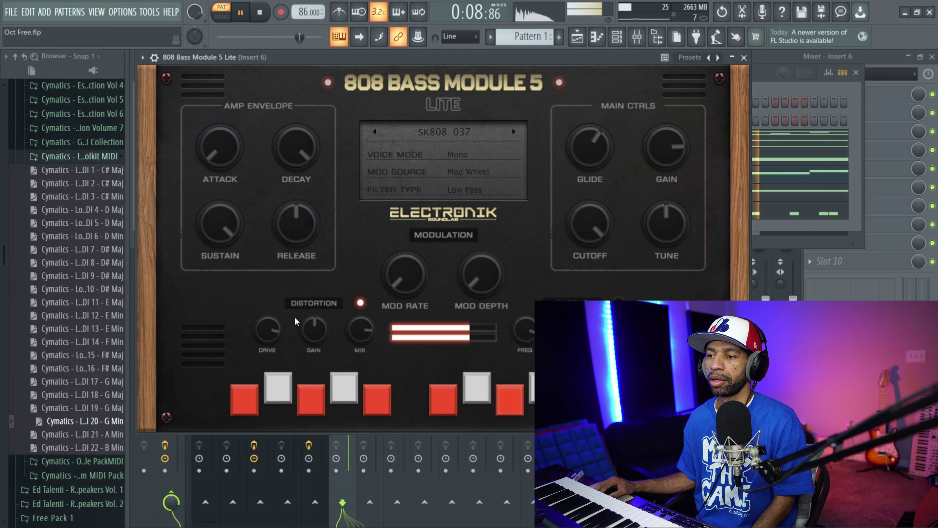
pyautogui.moveTo(313, 326); pyautogui.dragTo(312, 309)
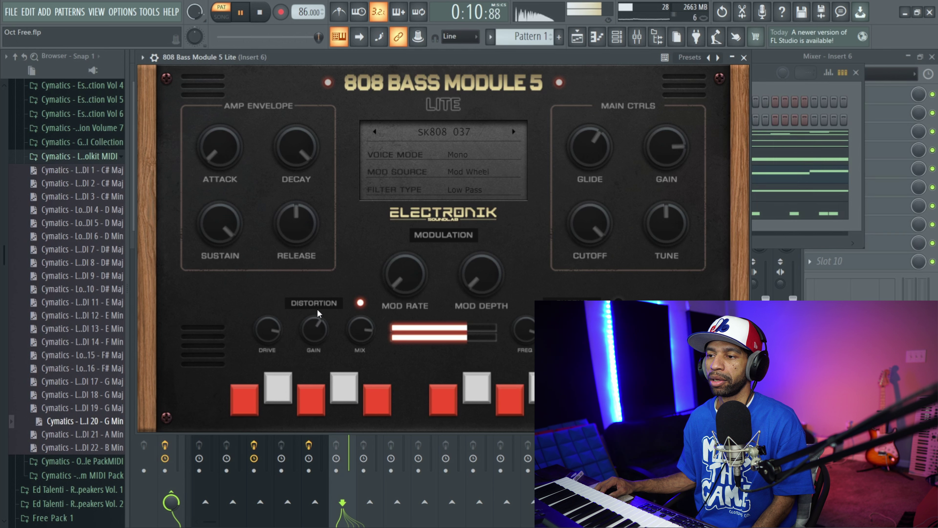
pyautogui.click(260, 13)
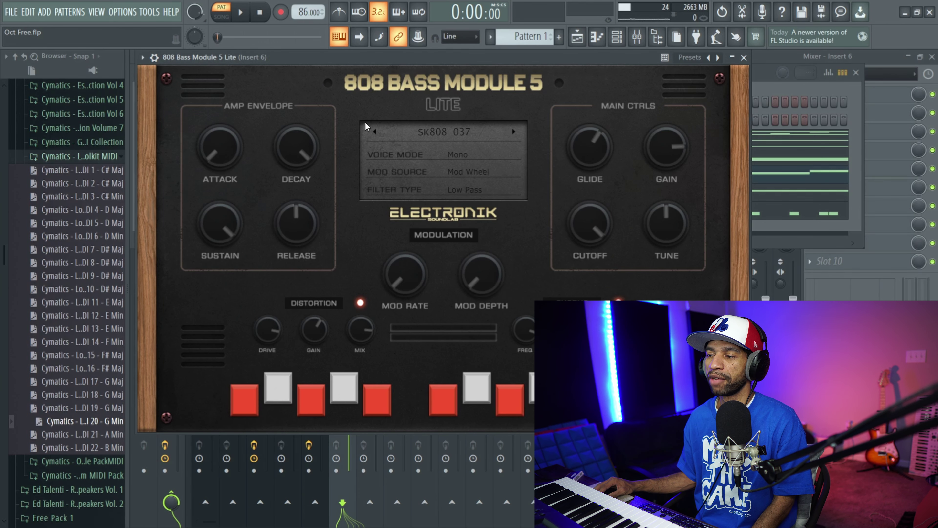
pyautogui.click(241, 13)
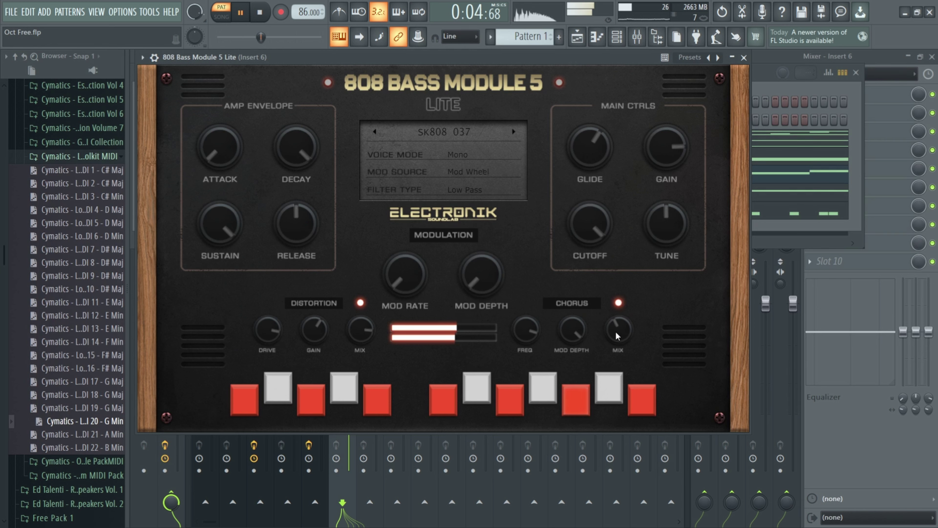
pyautogui.click(263, 15)
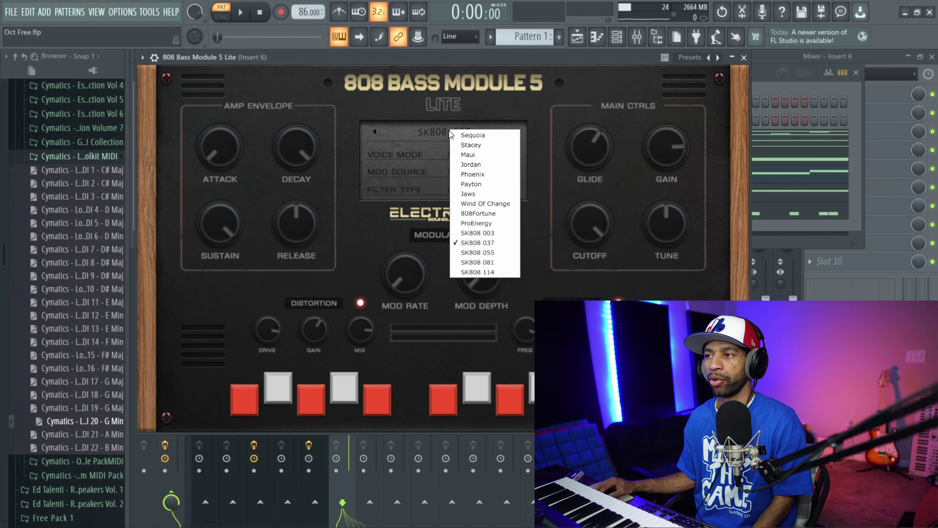
# - Load the Sequoia 808 preset and enable its distortion
pyautogui.click(450, 132)
pyautogui.click(460, 136)
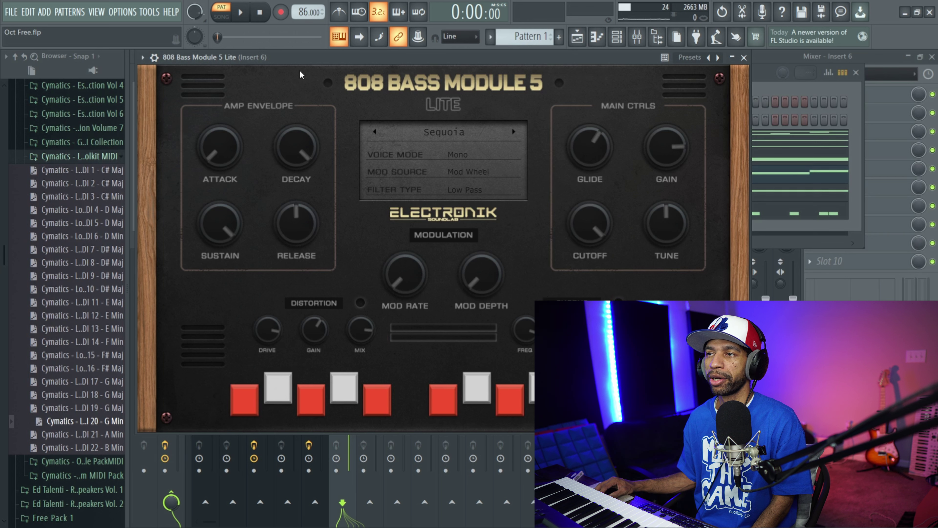
pyautogui.press('space')
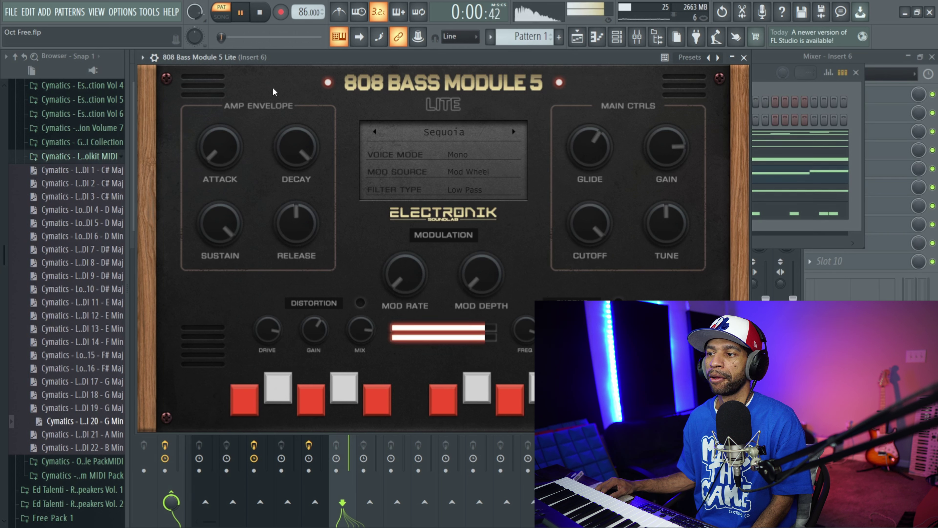
pyautogui.click(361, 300)
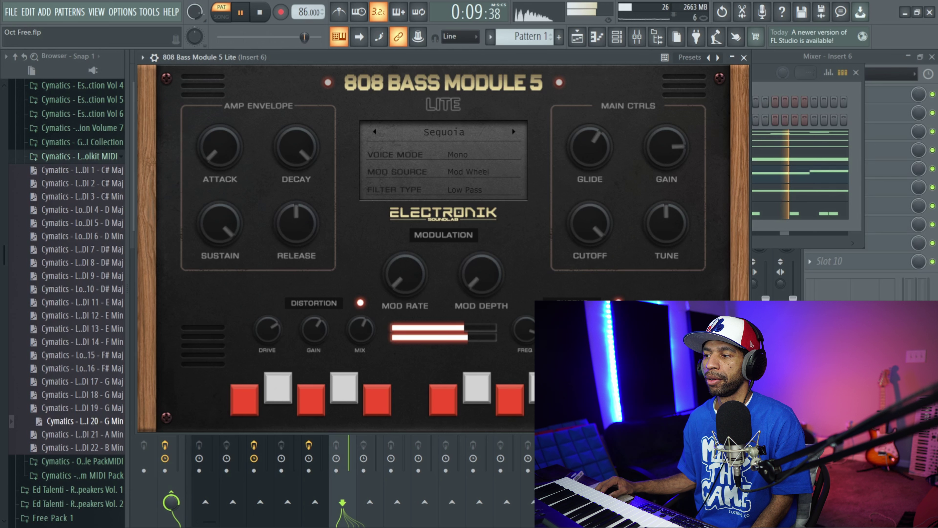
pyautogui.click(266, 12)
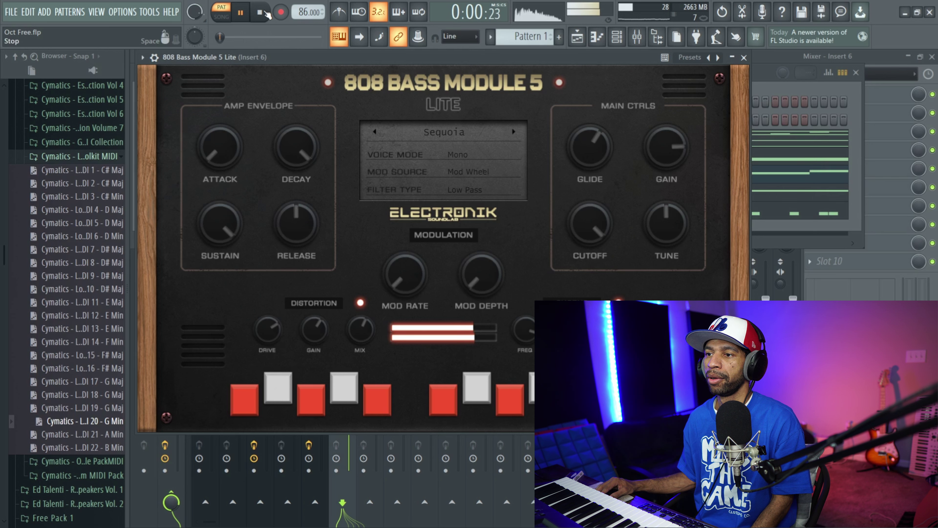
pyautogui.click(266, 13)
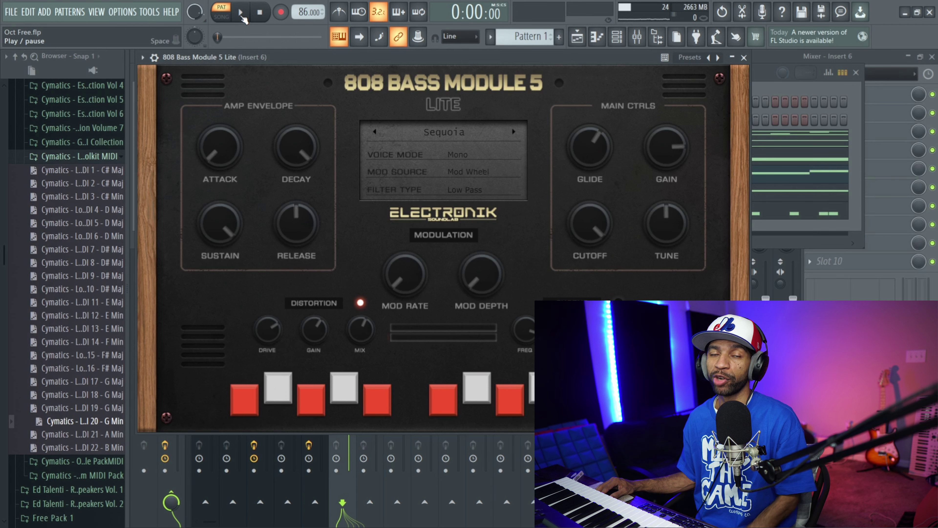
# - Lower the Sequoia filter cutoff well below halfway during playback
pyautogui.click(240, 16)
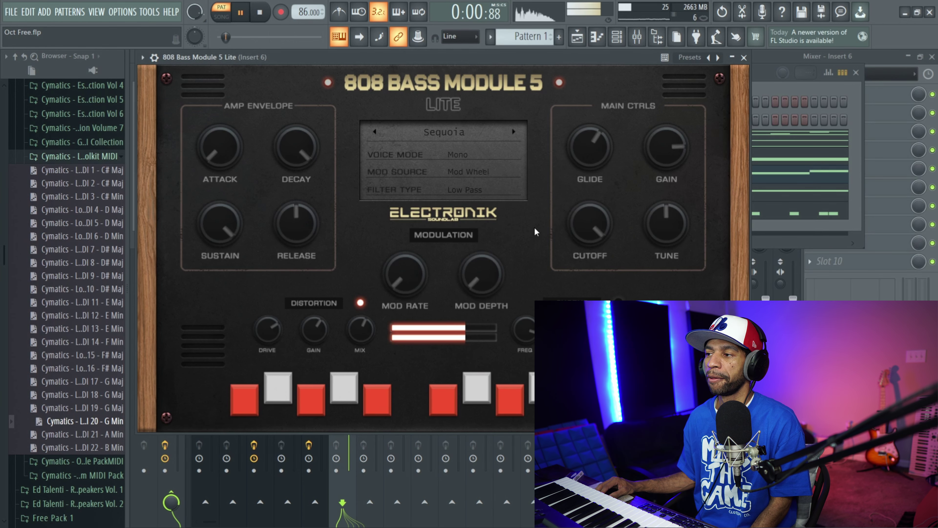
pyautogui.moveTo(576, 226); pyautogui.dragTo(550, 287)
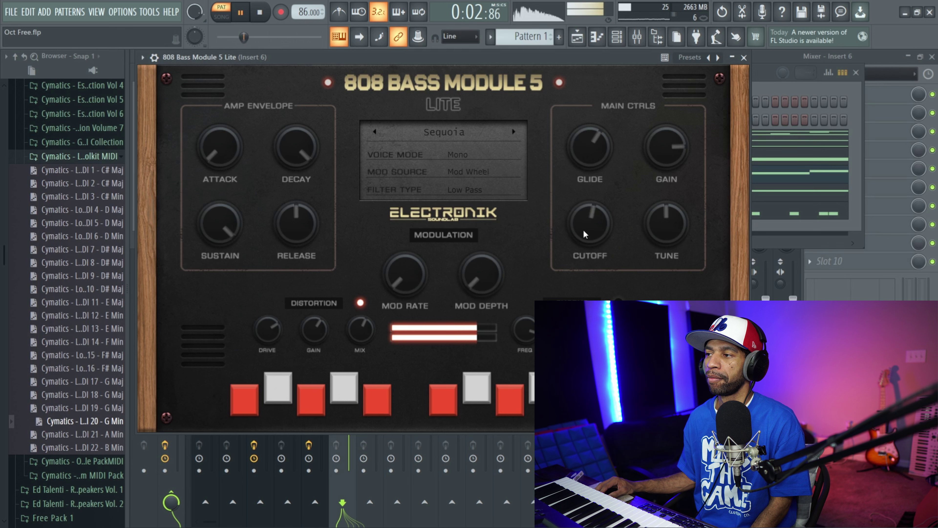
pyautogui.moveTo(584, 230); pyautogui.dragTo(586, 203)
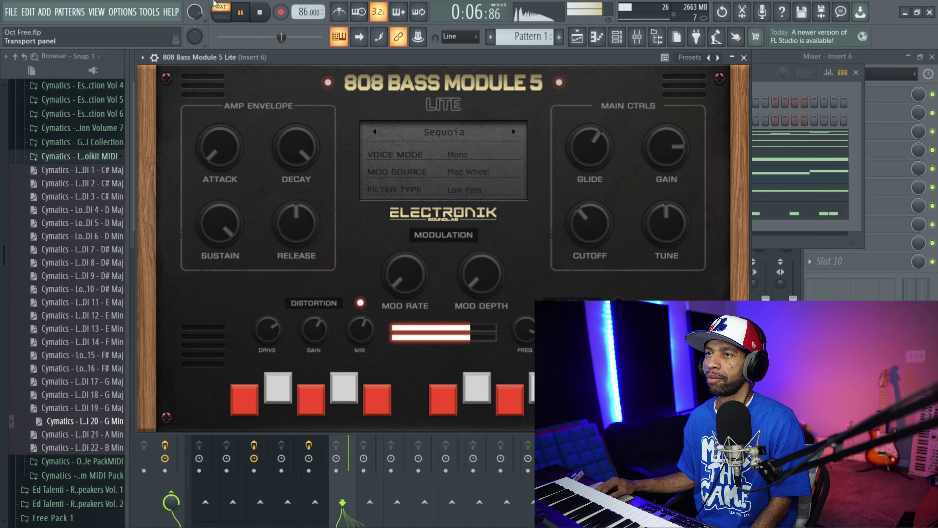
pyautogui.press('space')
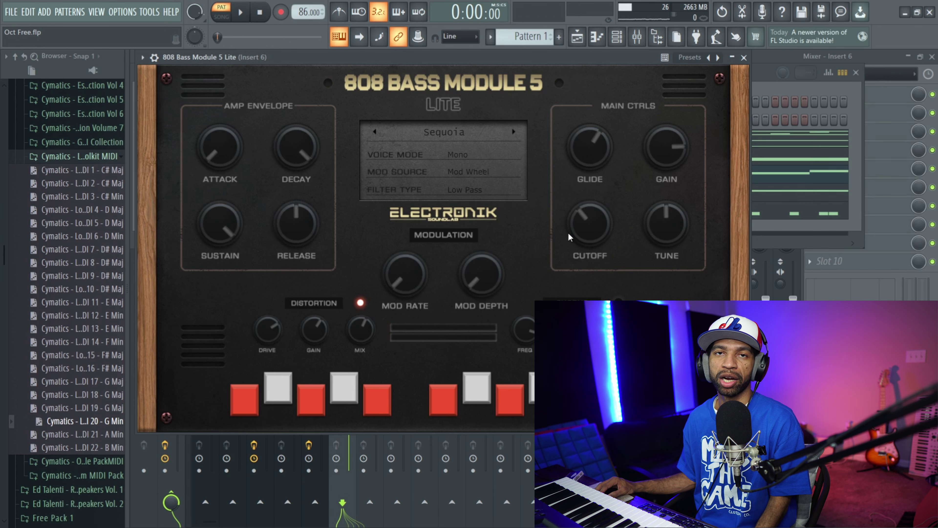
# - Return the 808 to the SK808 037 preset and close the plugin and insert panel
pyautogui.click(450, 128)
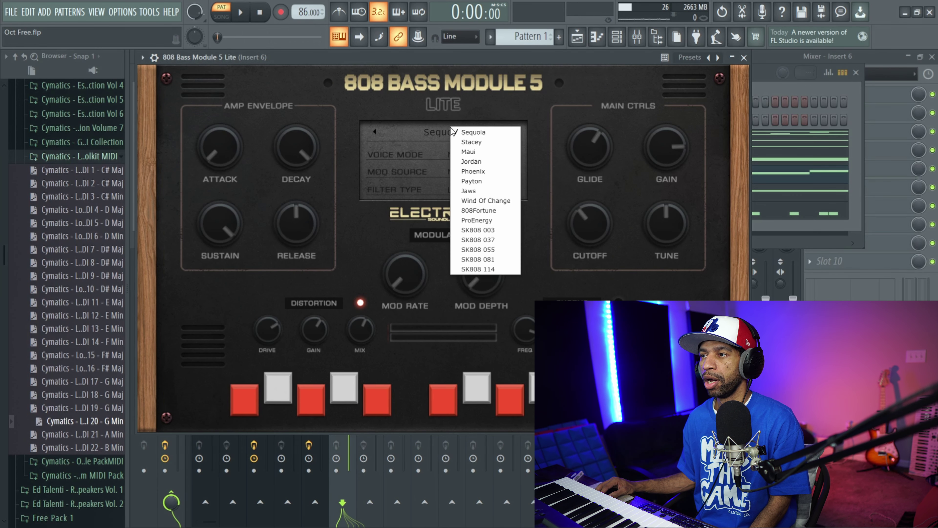
pyautogui.click(477, 240)
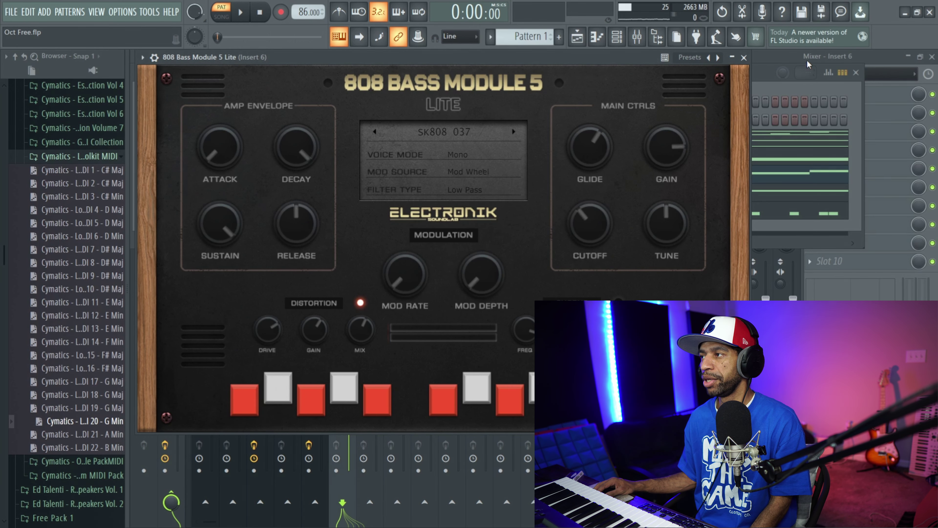
pyautogui.click(855, 73)
pyautogui.click(855, 73)
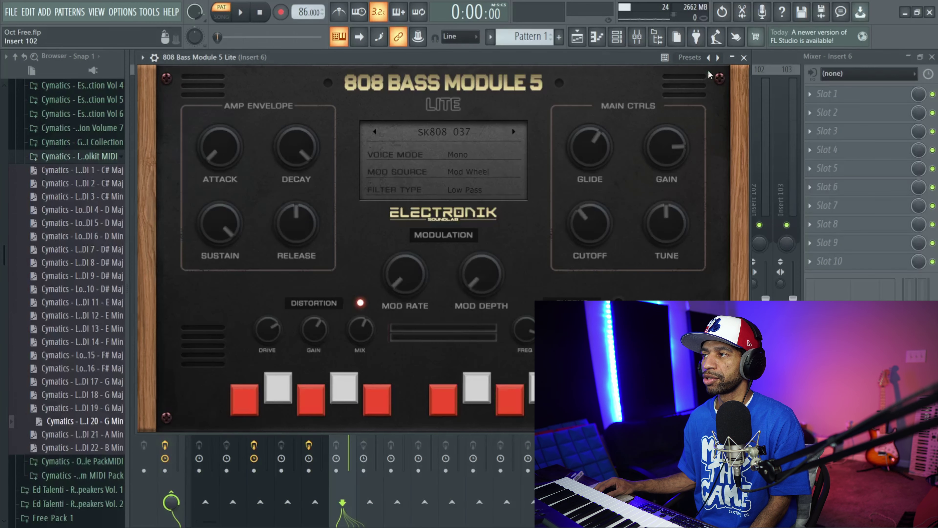
pyautogui.click(743, 57)
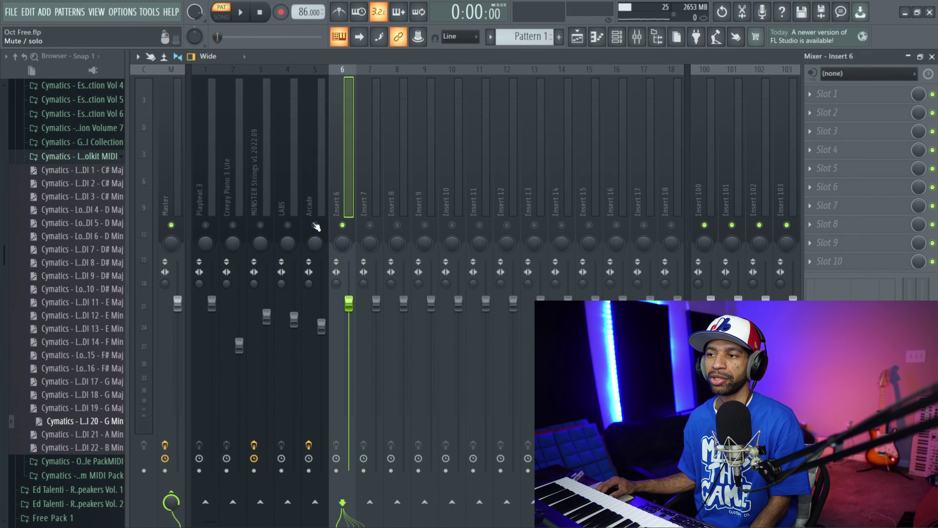
# - Show the channel rack and play the beat with the 808
pyautogui.click(616, 37)
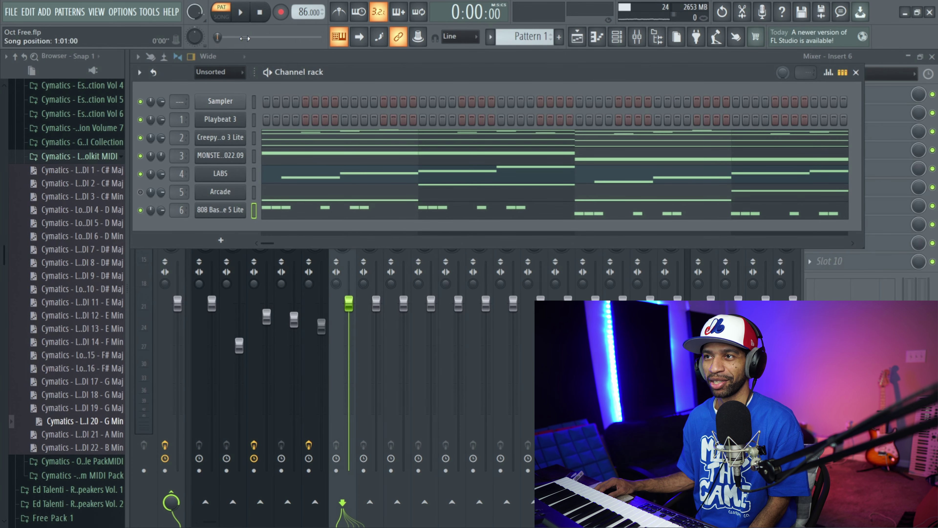
pyautogui.click(244, 12)
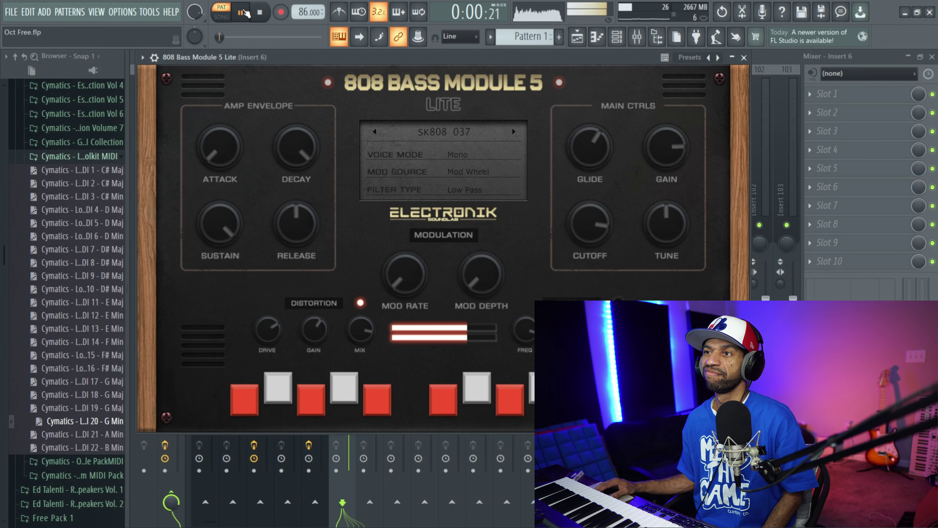
pyautogui.click(262, 14)
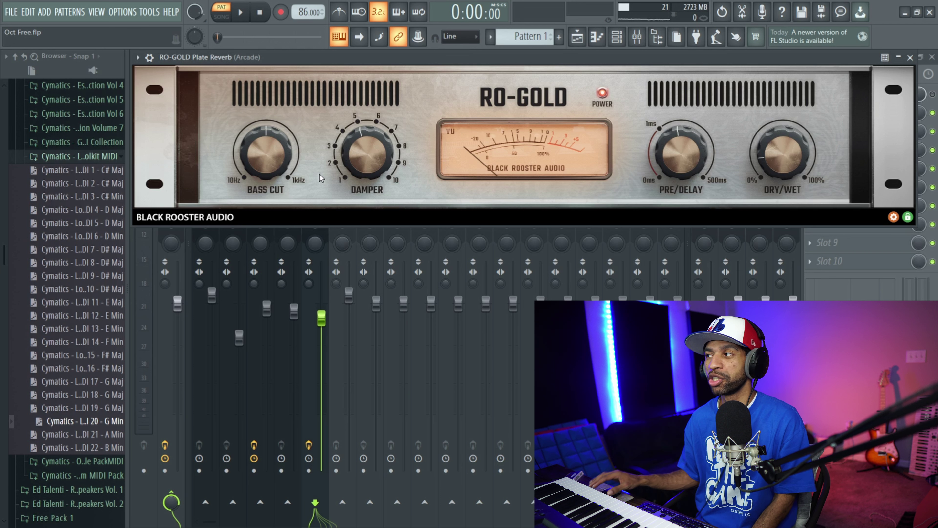
pyautogui.click(910, 58)
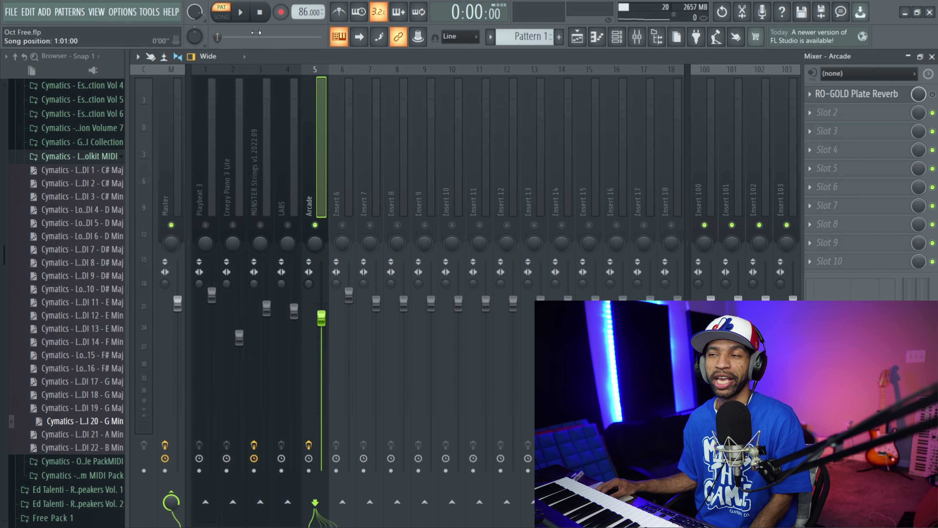
pyautogui.click(244, 14)
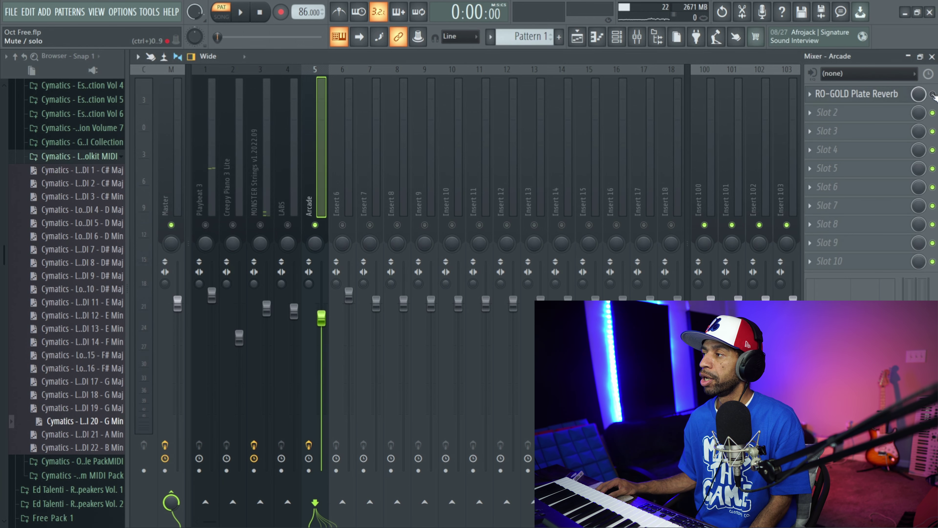
pyautogui.click(867, 98)
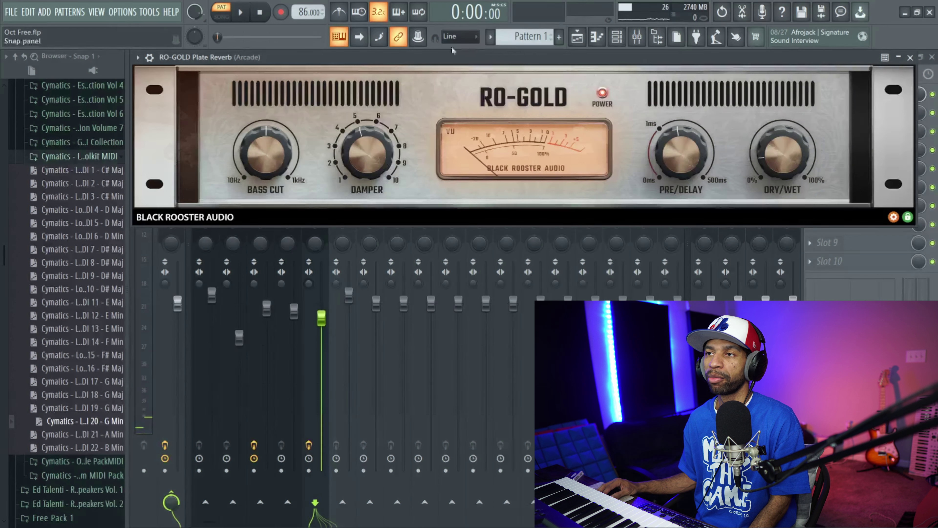
# - Adjust the RO-GOLD reverb's bass cut frequency while auditioning the beat
pyautogui.click(241, 13)
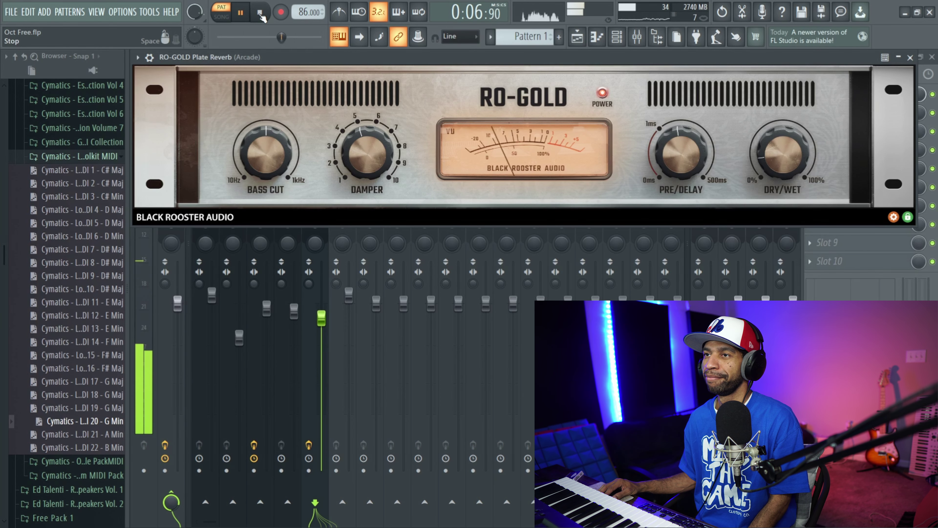
pyautogui.click(263, 22)
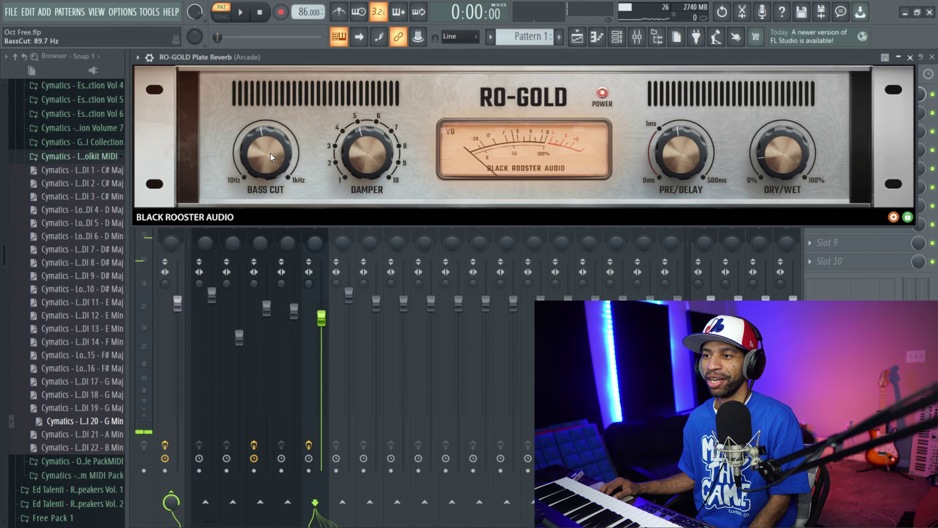
pyautogui.moveTo(269, 158); pyautogui.dragTo(271, 210)
pyautogui.click(242, 13)
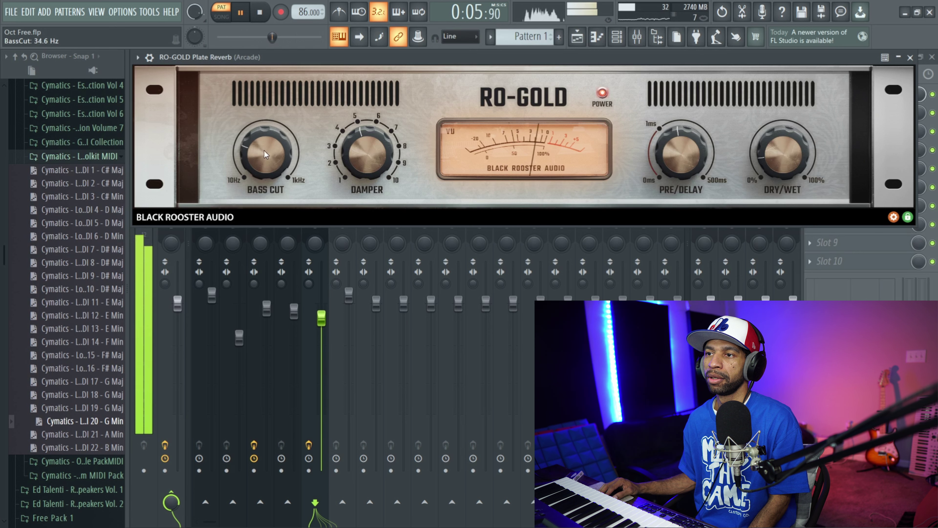
pyautogui.moveTo(264, 151); pyautogui.dragTo(263, 122)
pyautogui.click(259, 13)
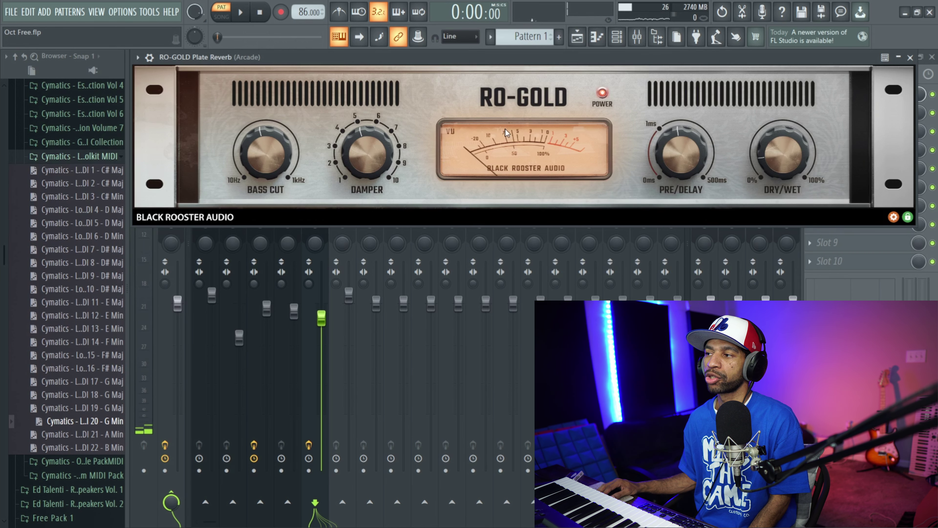
pyautogui.click(245, 15)
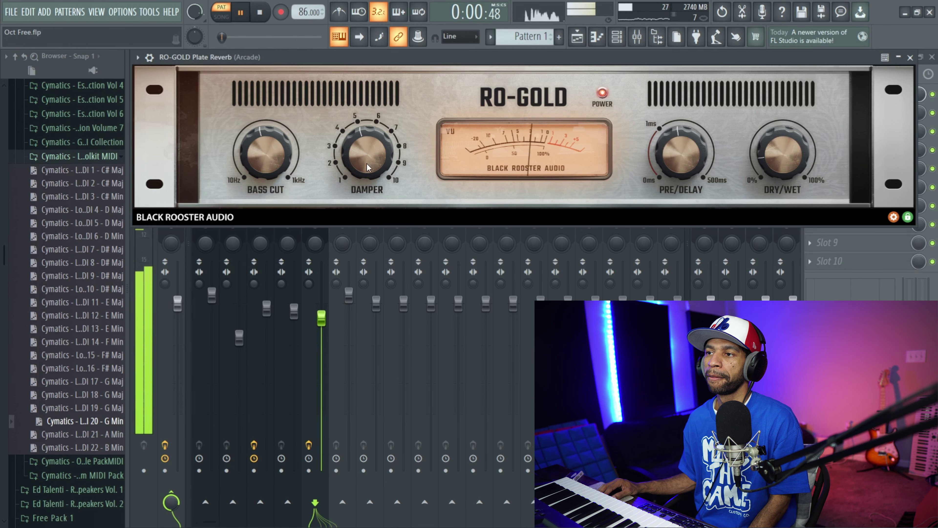
# - Set the damper to 3, pre-delay near zero and mix to about 14%, then stop
pyautogui.moveTo(366, 154); pyautogui.dragTo(358, 168)
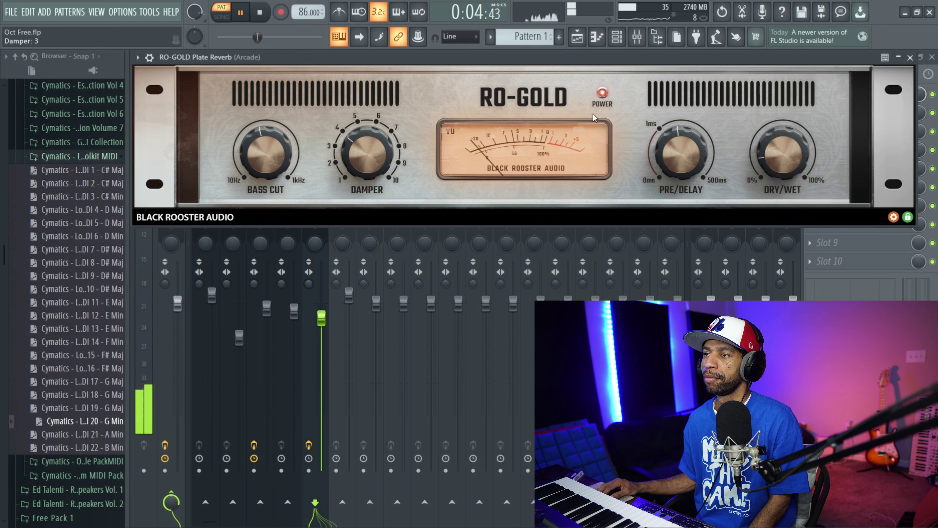
pyautogui.moveTo(664, 136); pyautogui.dragTo(667, 120)
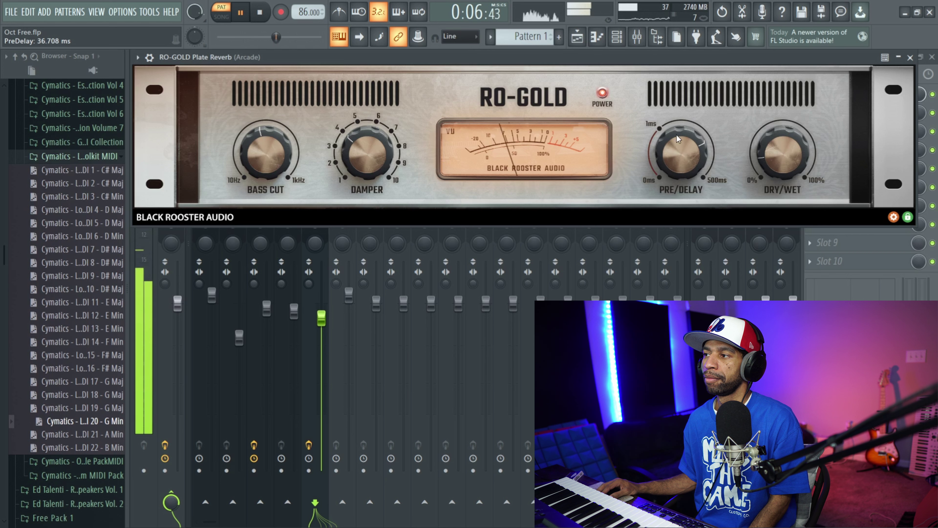
pyautogui.scroll(4, 676, 135)
pyautogui.moveTo(676, 135); pyautogui.dragTo(682, 225)
pyautogui.moveTo(770, 154); pyautogui.dragTo(772, 159)
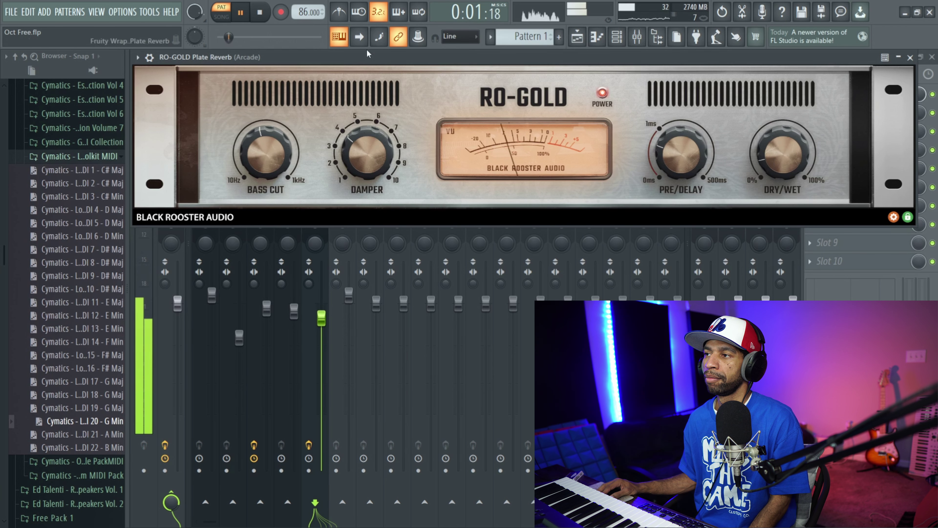
pyautogui.click(267, 15)
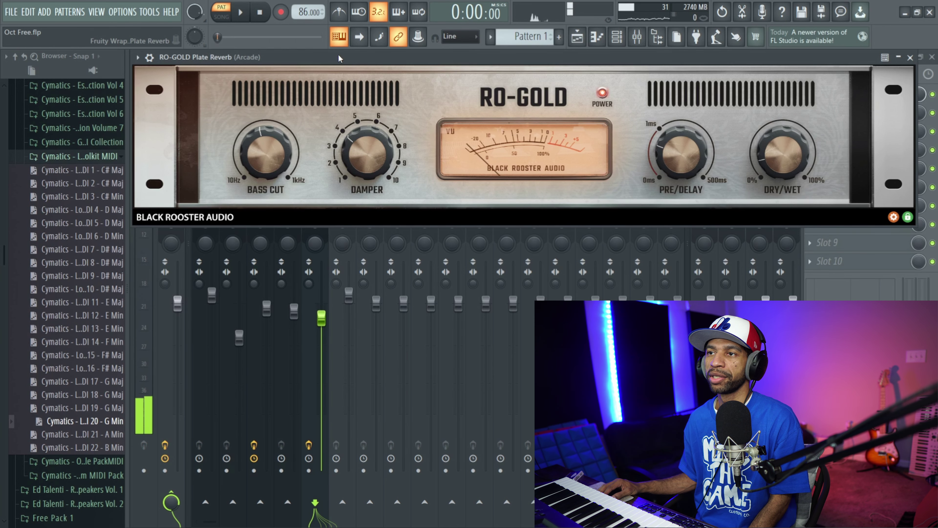
pyautogui.click(617, 37)
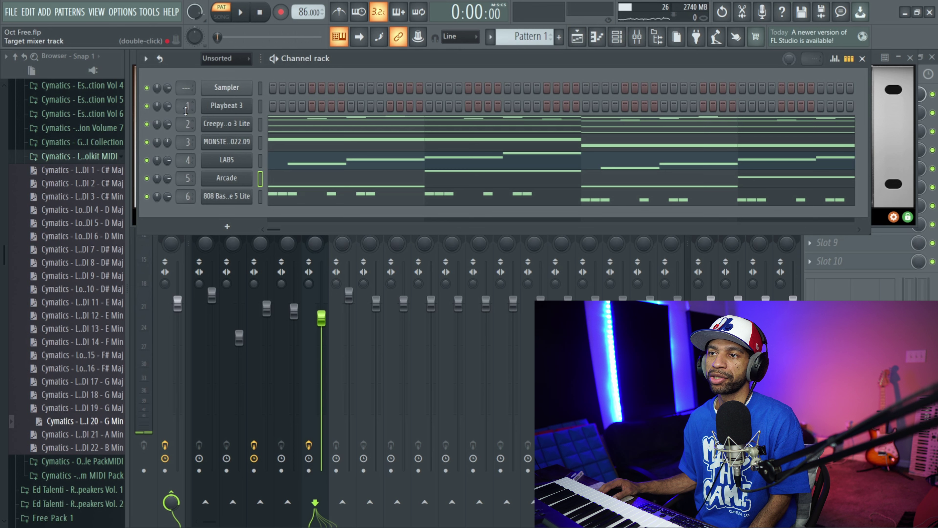
# - Route Playbeat 3 to insert 6, mute the 808 channel, and audition the beat in the mixer
pyautogui.scroll(5, 184, 107)
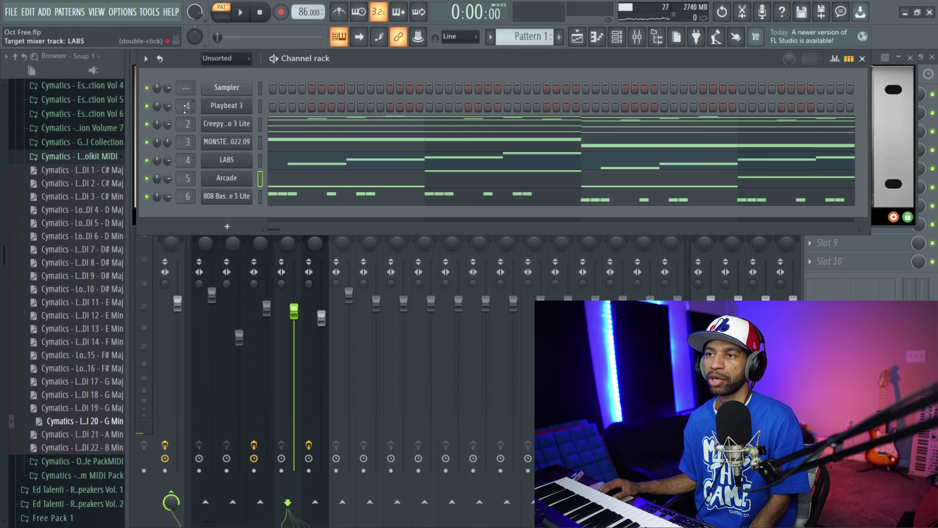
pyautogui.click(147, 196)
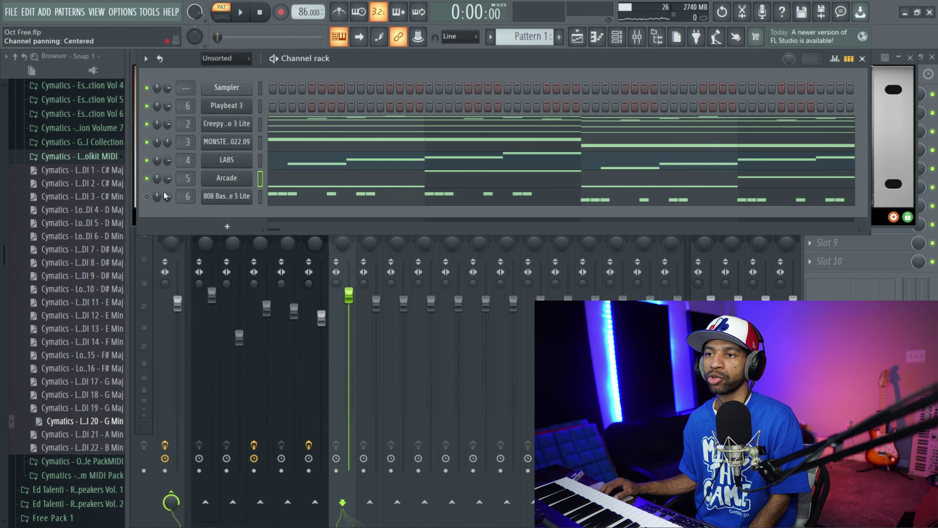
pyautogui.click(932, 94)
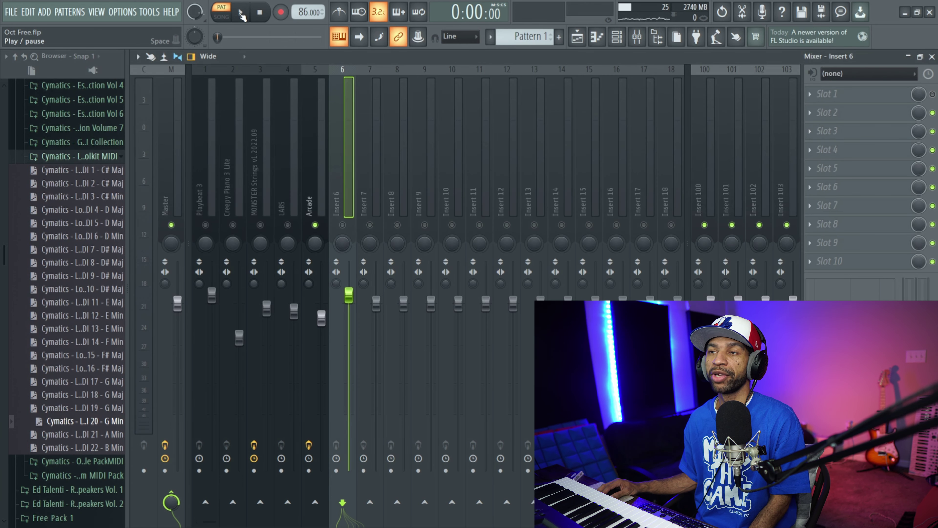
pyautogui.click(247, 22)
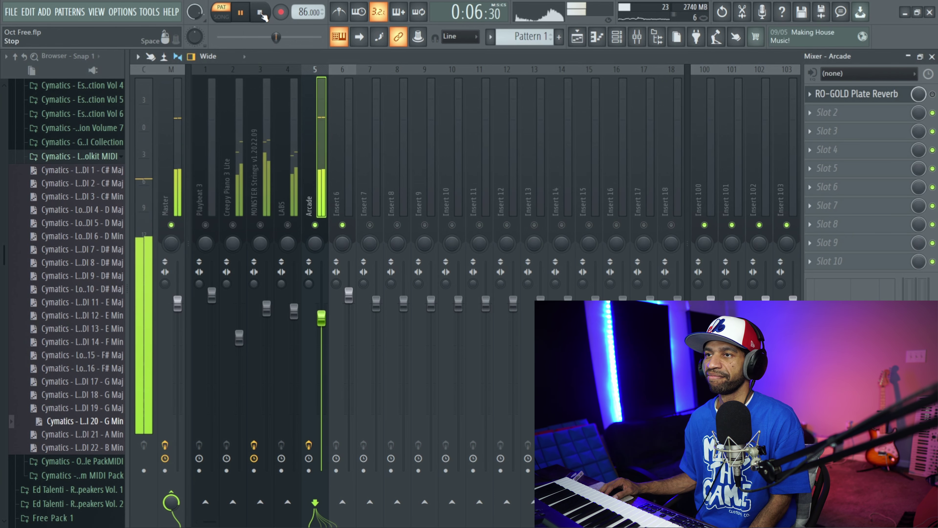
pyautogui.click(262, 14)
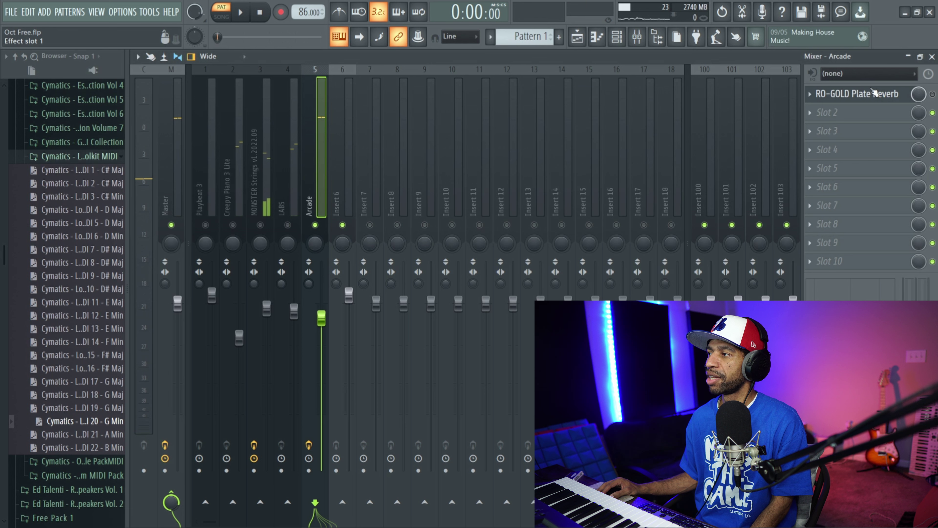
# - On Arcade's RO-GOLD set pre-delay ~0.4 ms, damper 2, mix 26.2%, bass cut 466 Hz
pyautogui.click(857, 99)
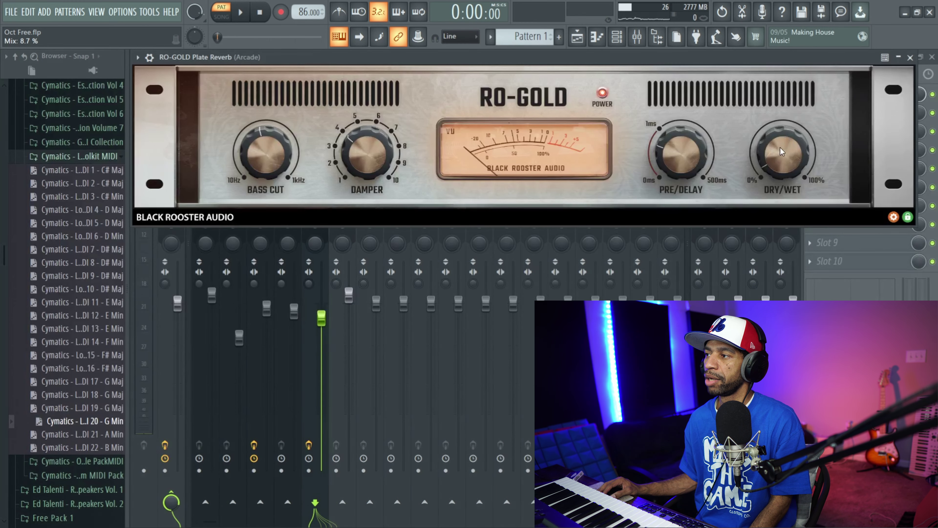
pyautogui.press('space')
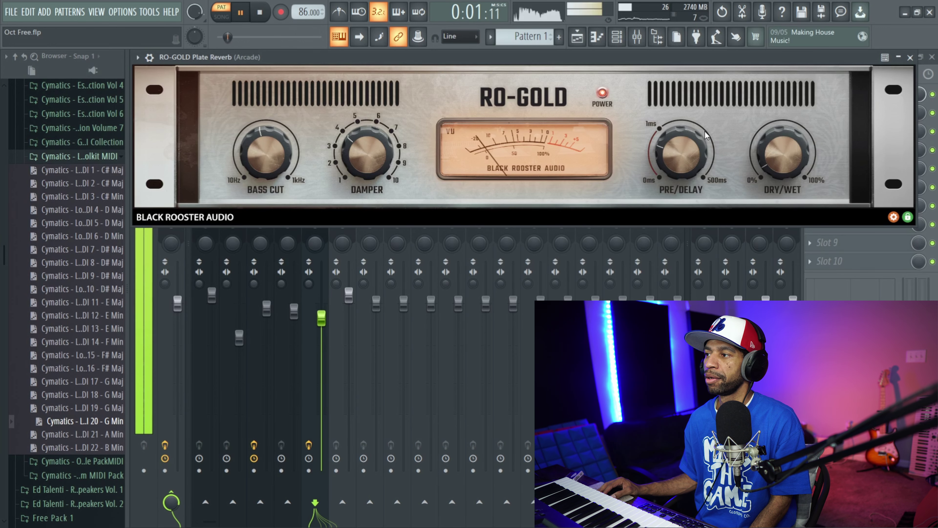
pyautogui.moveTo(685, 149); pyautogui.dragTo(680, 170)
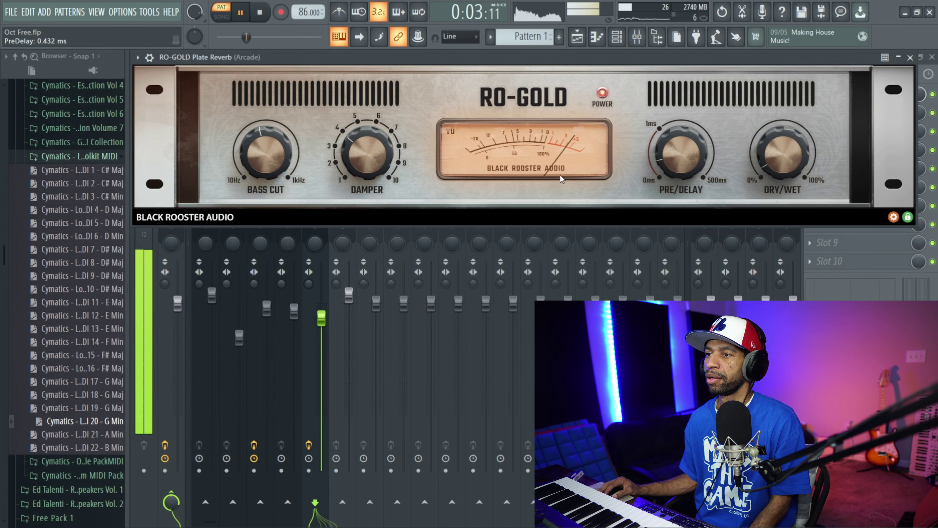
pyautogui.moveTo(351, 151); pyautogui.dragTo(365, 199)
pyautogui.moveTo(771, 133); pyautogui.dragTo(771, 140)
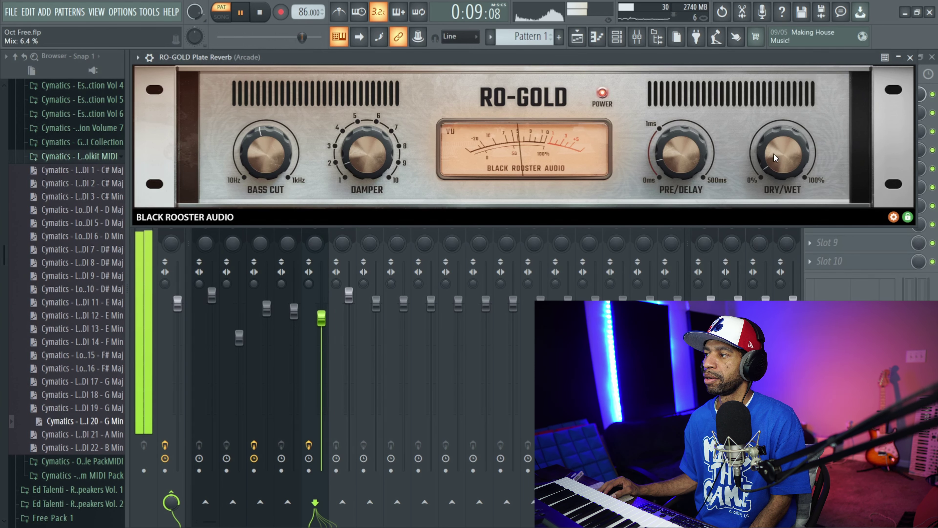
pyautogui.moveTo(774, 154); pyautogui.dragTo(763, 99)
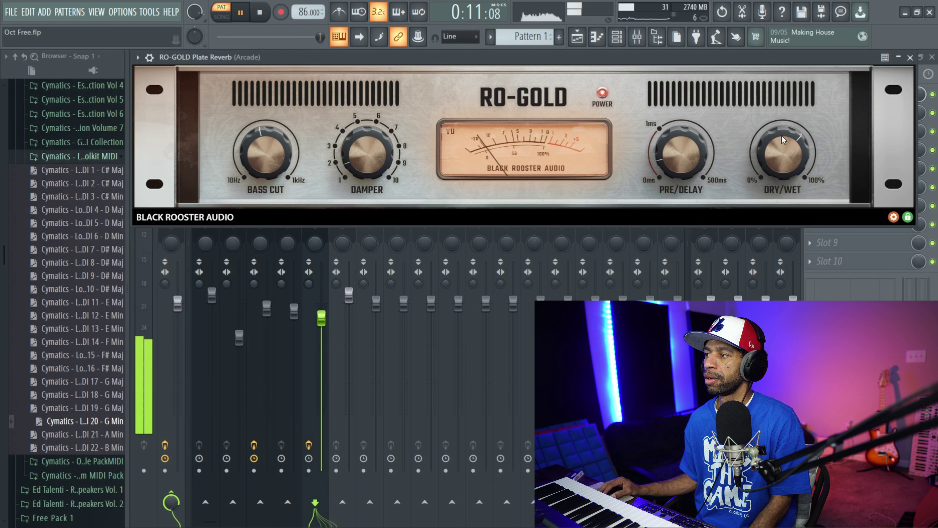
pyautogui.moveTo(778, 164); pyautogui.dragTo(779, 223)
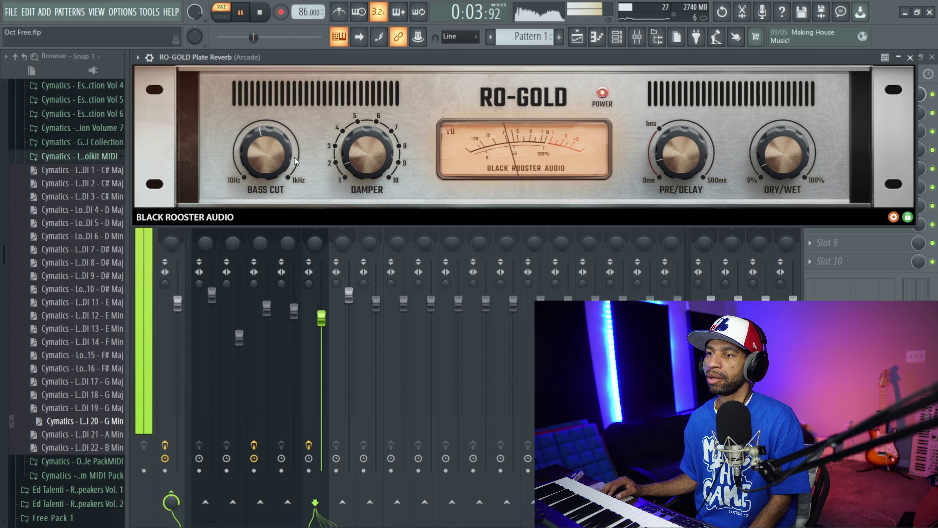
pyautogui.moveTo(296, 161); pyautogui.dragTo(520, 123)
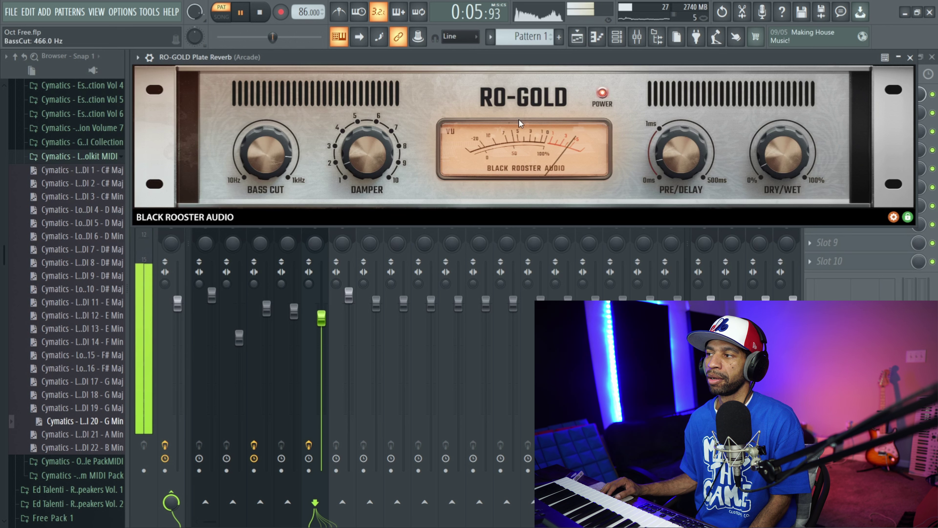
pyautogui.click(266, 10)
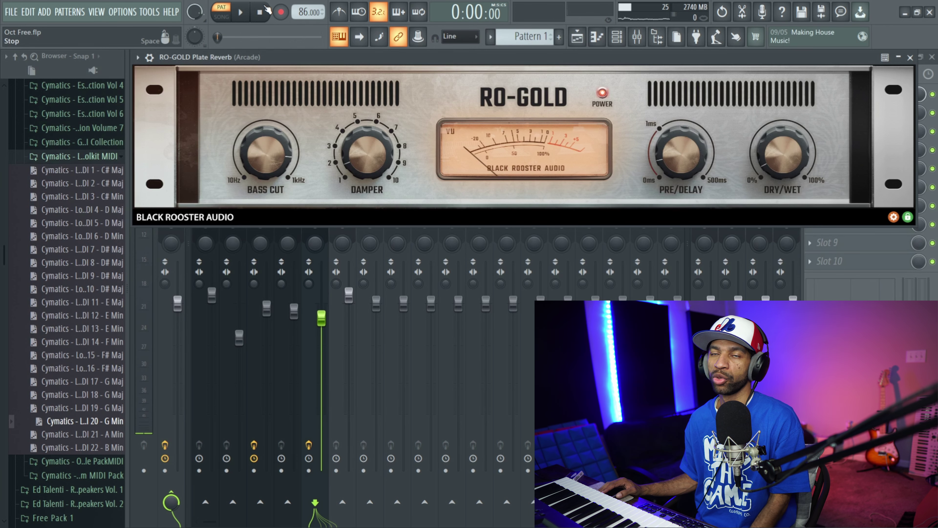